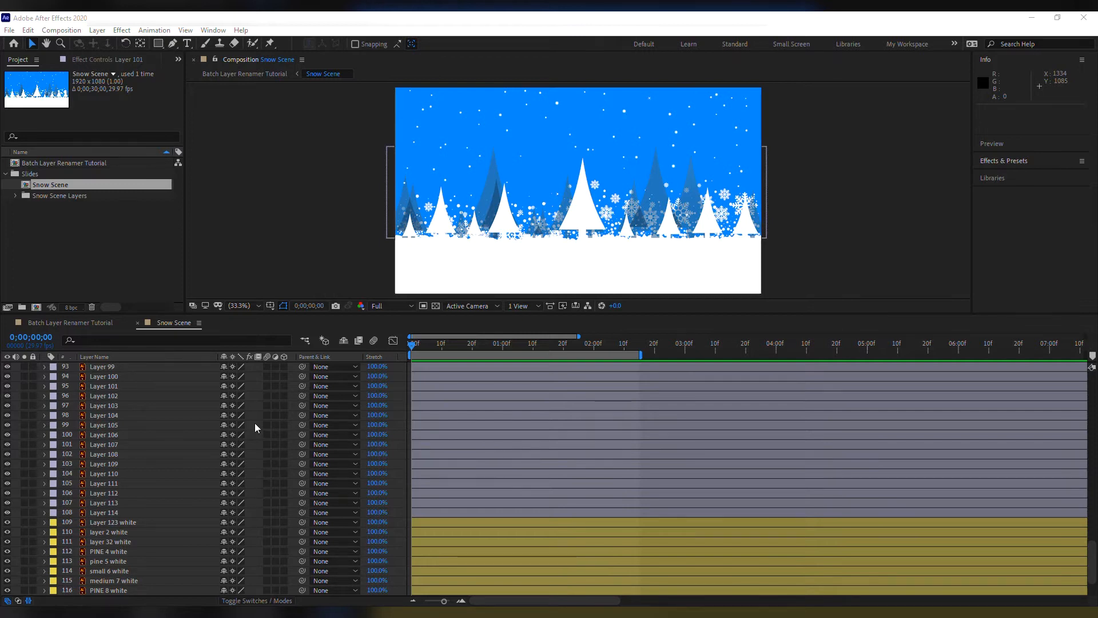
Try selecting the numbered layers from Layer 7 downward in the timeline, and clear the selection
scroll(170, 384, "up", 20)
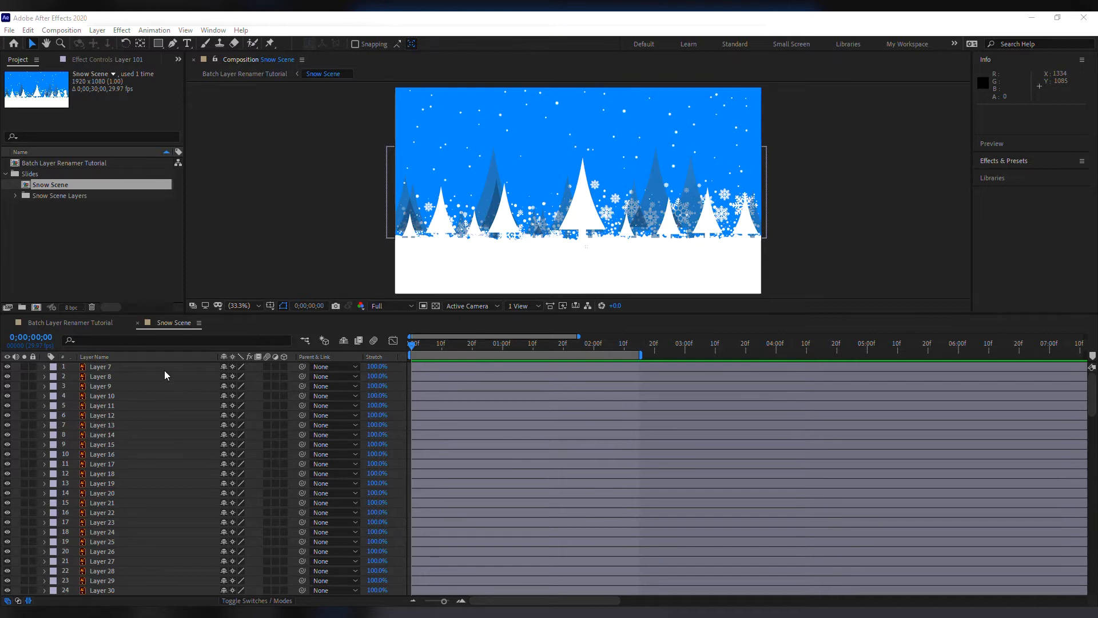
left_click(163, 368)
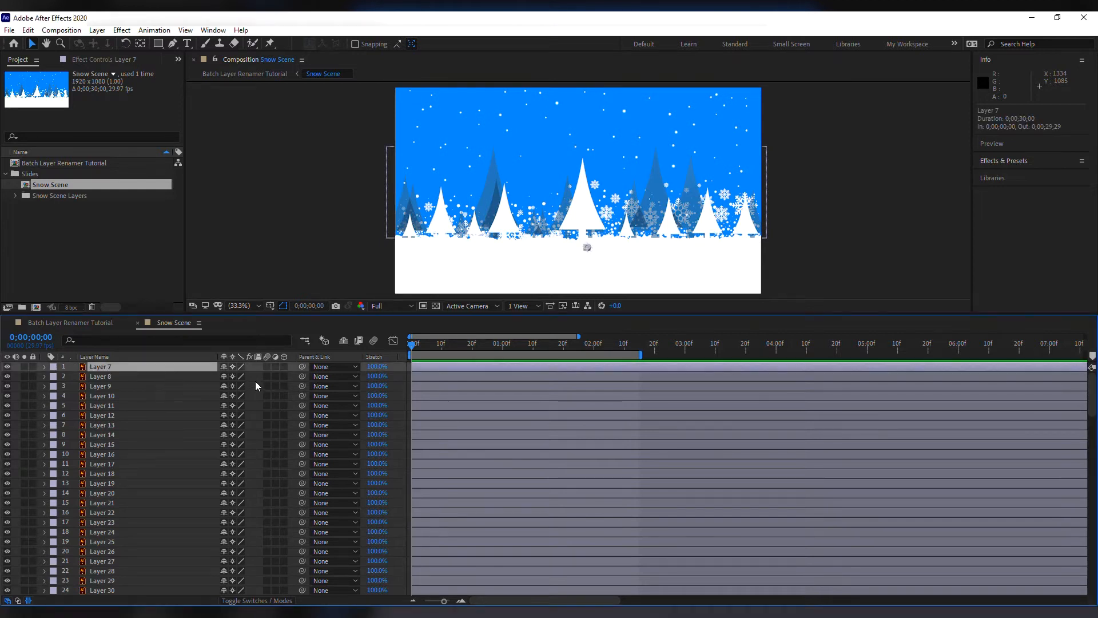
left_click_drag(255, 370, 132, 597)
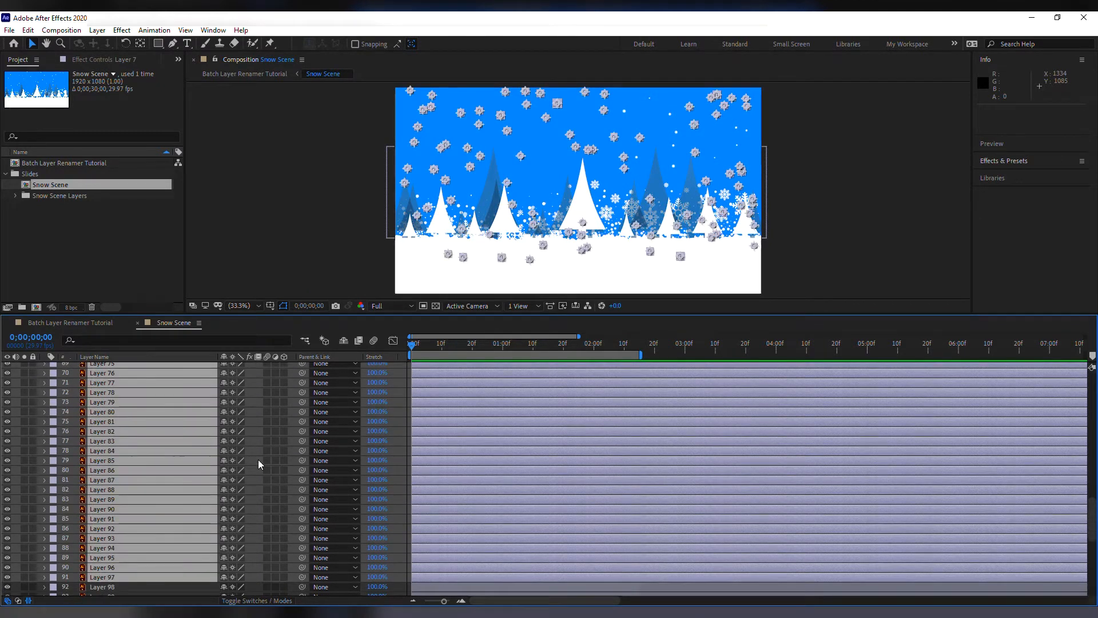
key("ctrl+shift+a")
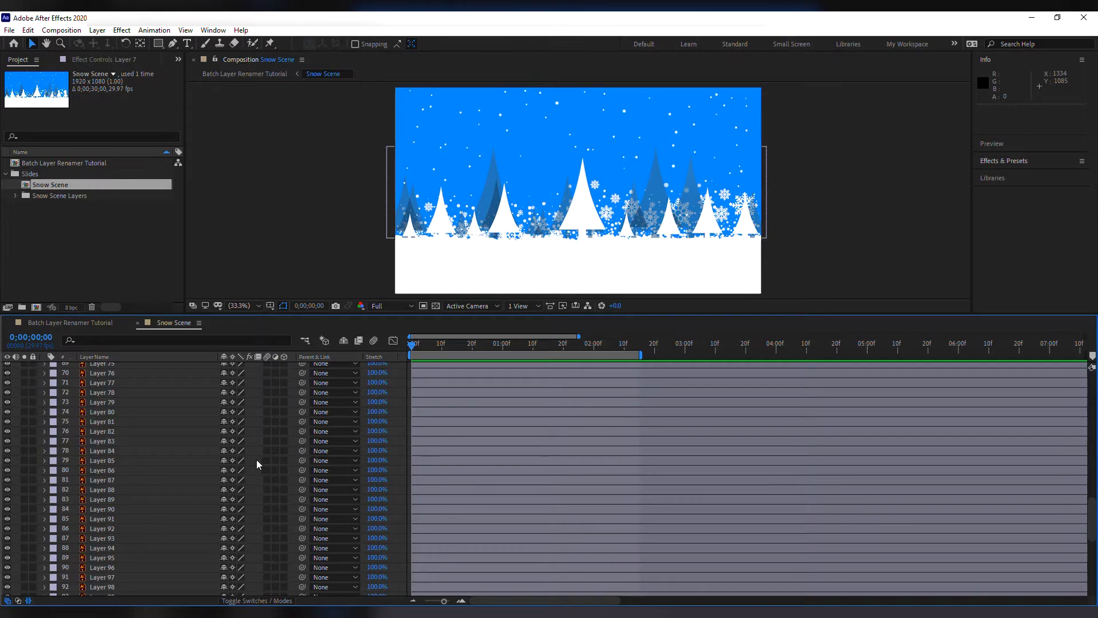
Try selecting all the scene's artwork in the composition view with a marquee, and deselect it
scroll(190, 427, "down", 10)
left_click_drag(365, 85, 822, 237)
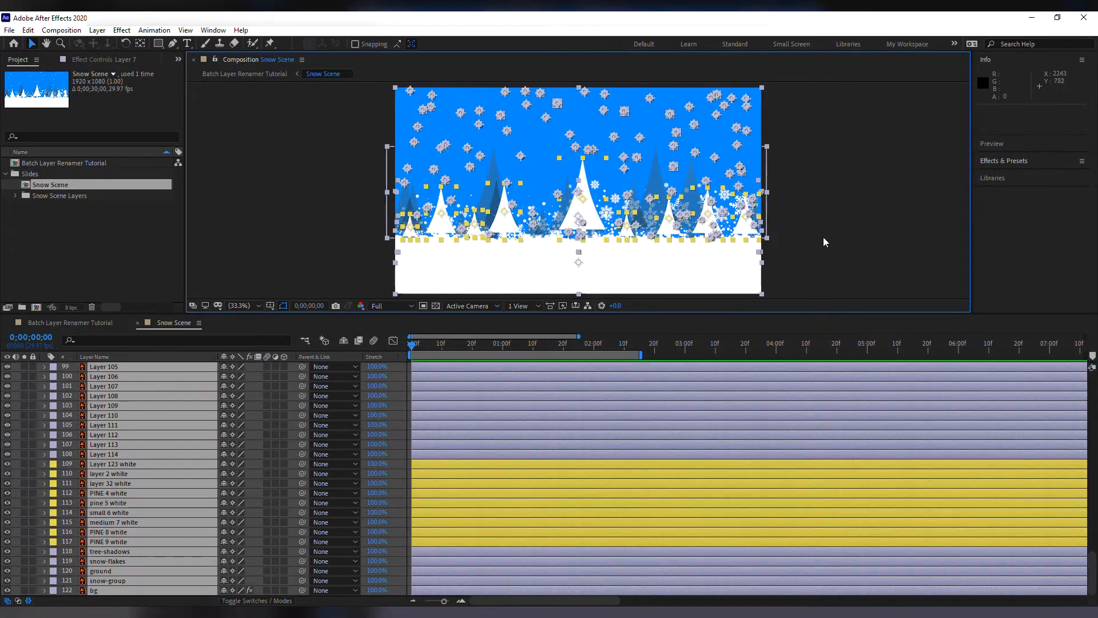
left_click(831, 207)
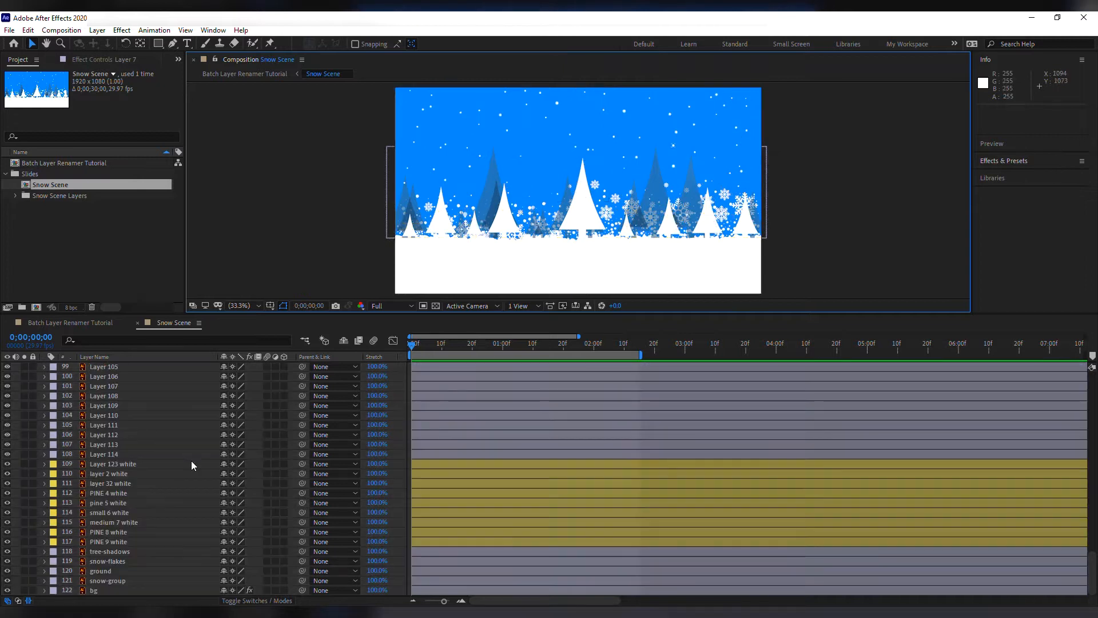
Create shapes from the vector layers Layer 7 through Layer 30 and look through the layer list
scroll(189, 465, "up", 11)
scroll(233, 400, "up", 20)
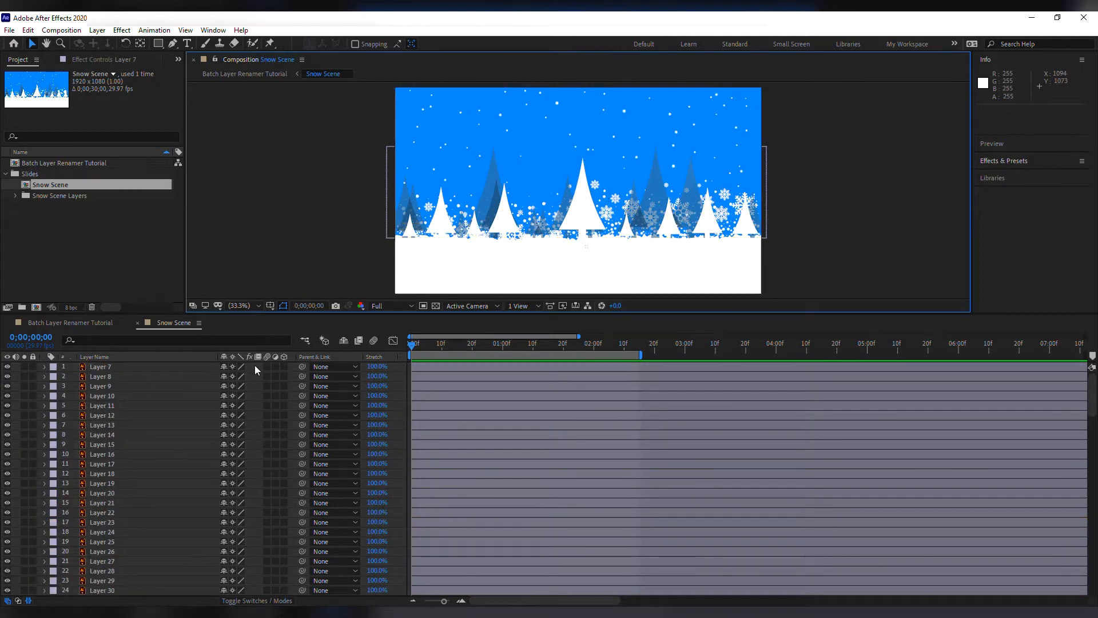
left_click_drag(255, 365, 118, 590)
right_click(135, 489)
mouse_move(149, 399)
left_click(309, 436)
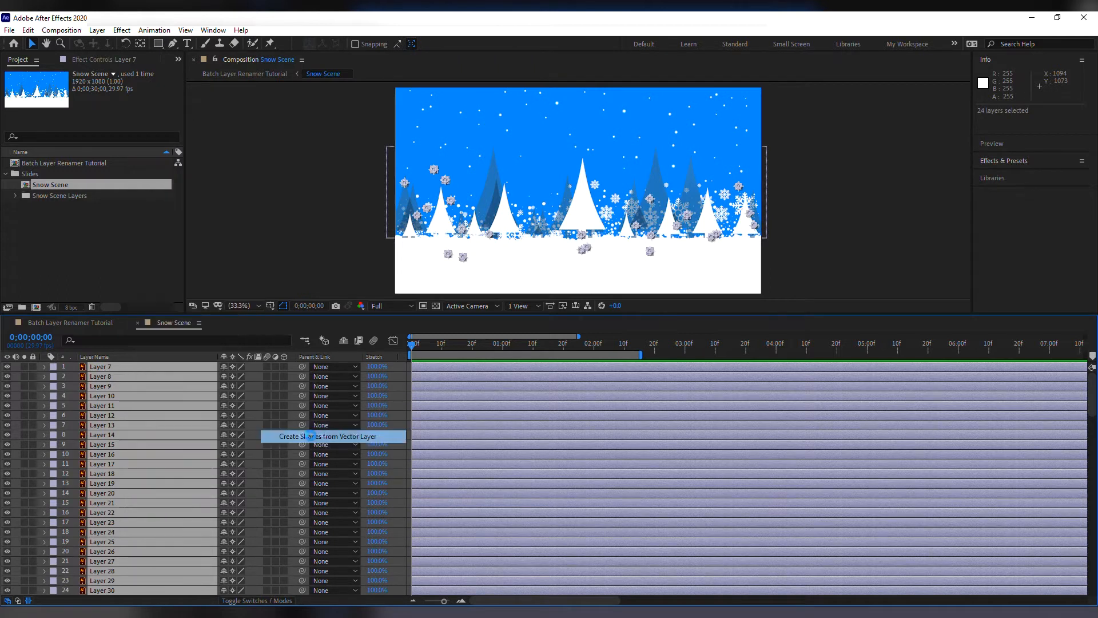
left_click_drag(136, 386, 136, 376)
key("ctrl+shift+a")
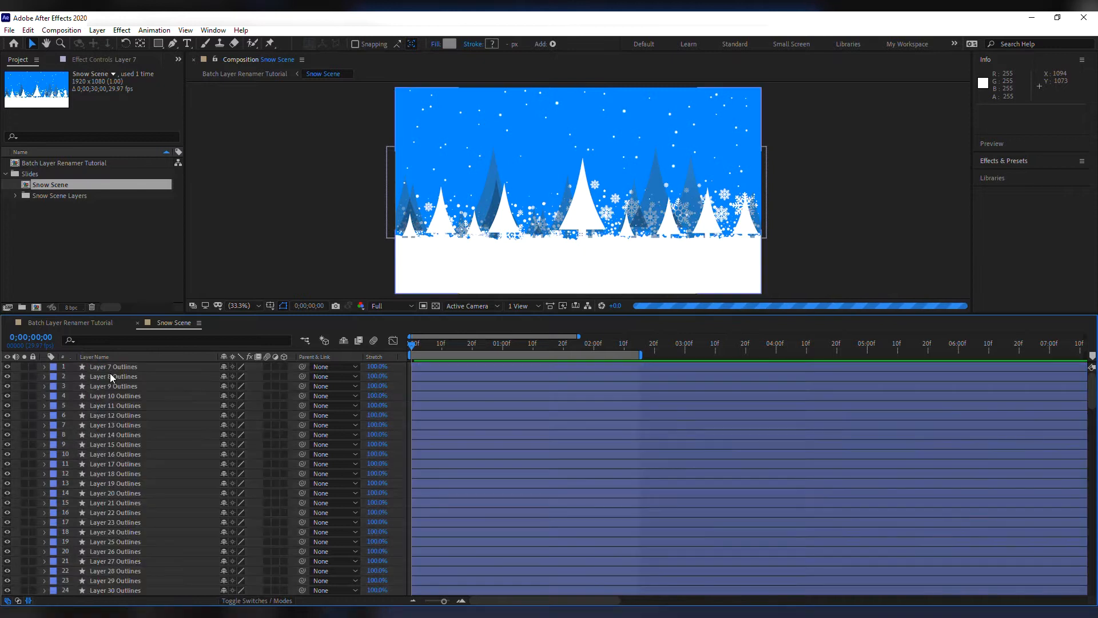
scroll(119, 396, "down", 5)
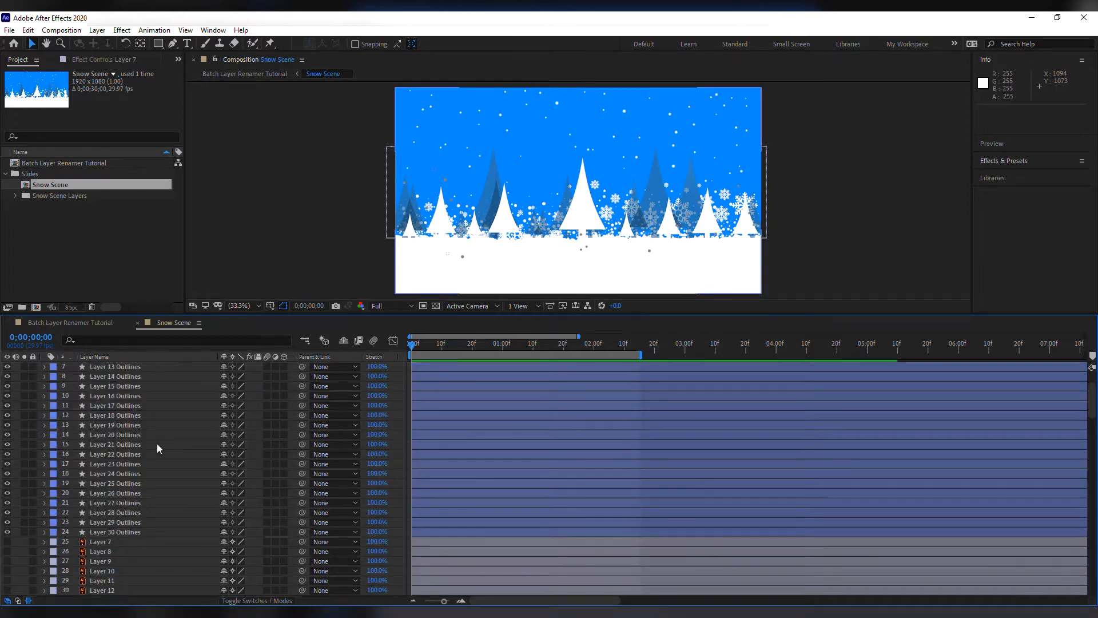
Undo the shape creation from the vector layers and deselect all layers
key("ctrl+z")
key("ctrl+z")
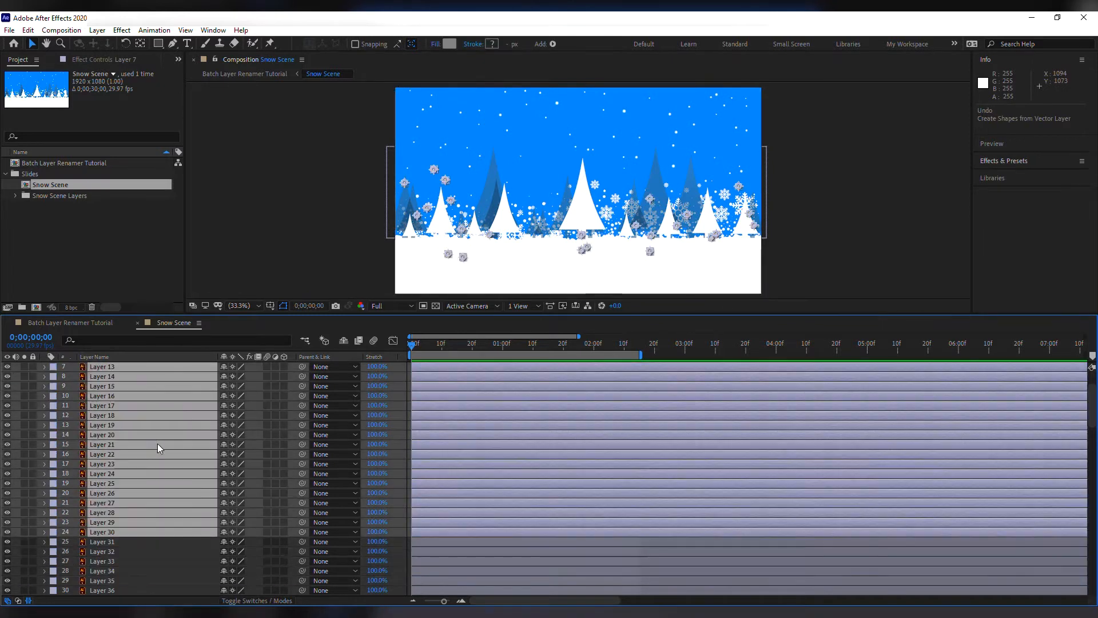
key("ctrl+shift+a")
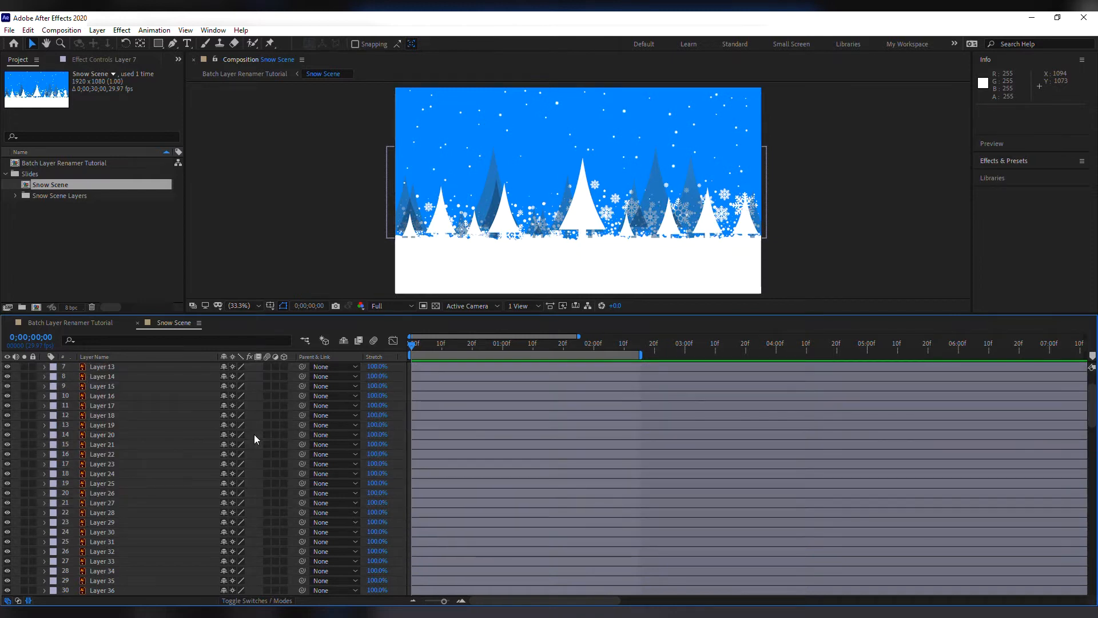
scroll(254, 434, "up", 2)
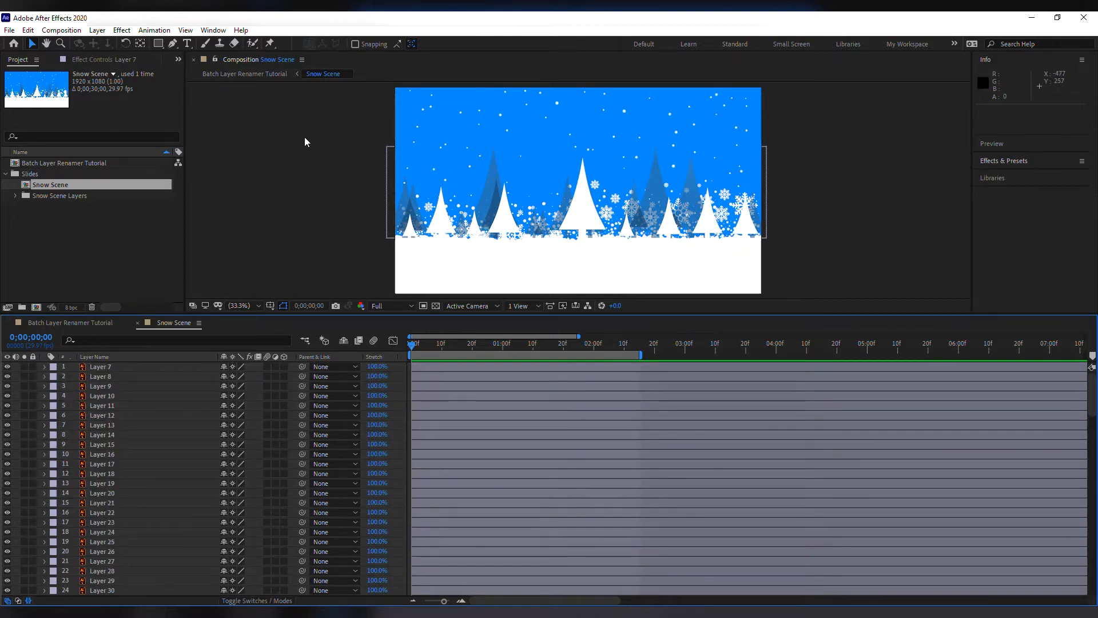
Open the Batch Layer Renamer script and activate its search text field
left_click(221, 34)
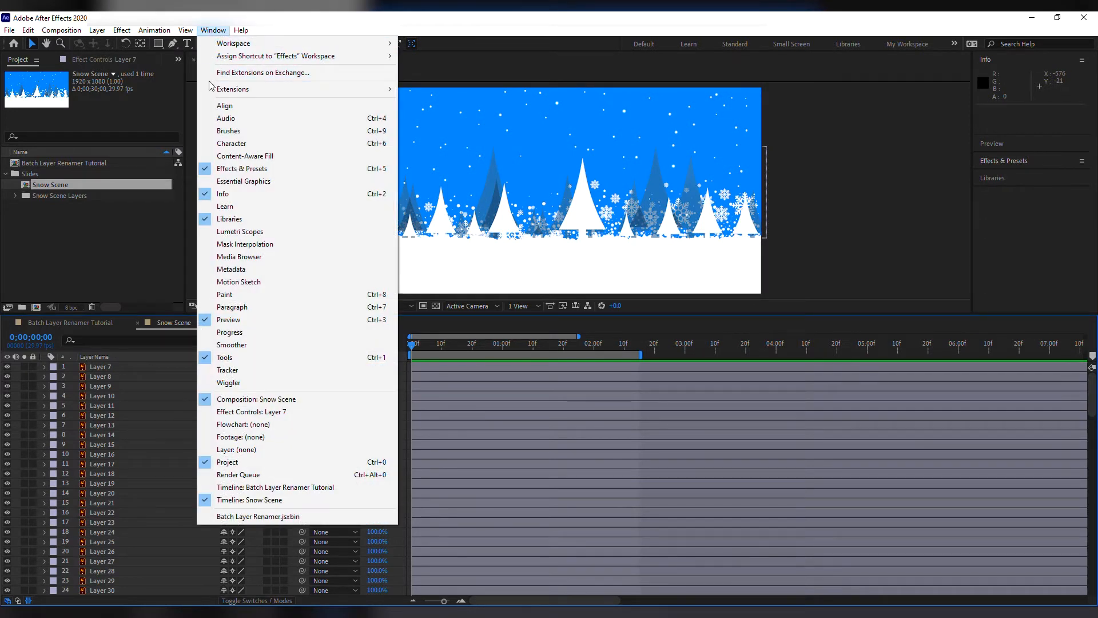
left_click(363, 517)
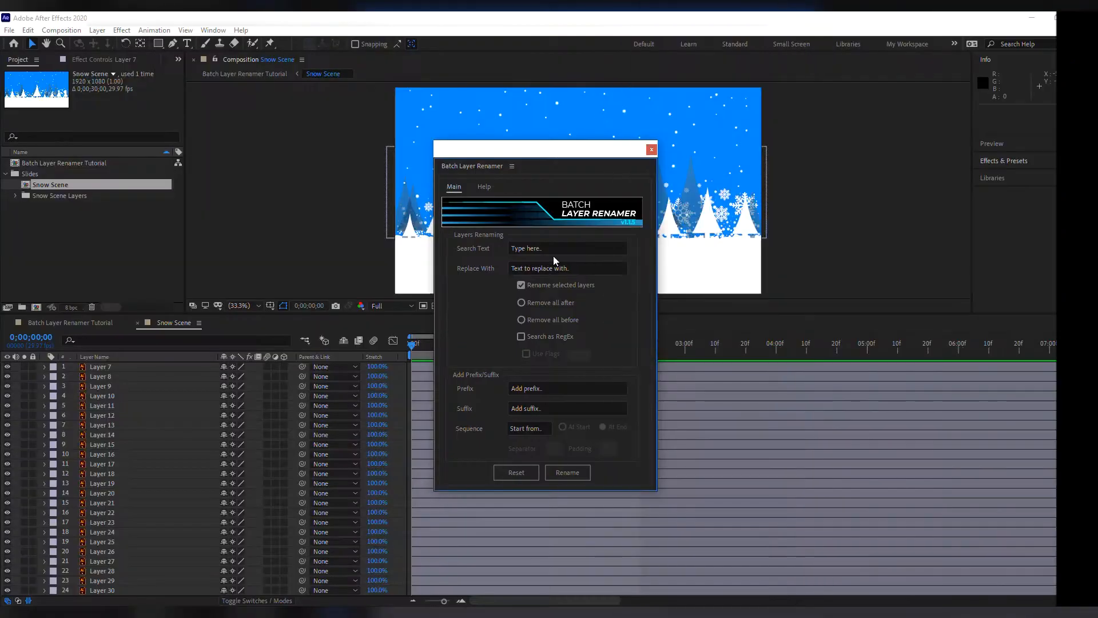
left_click(550, 247)
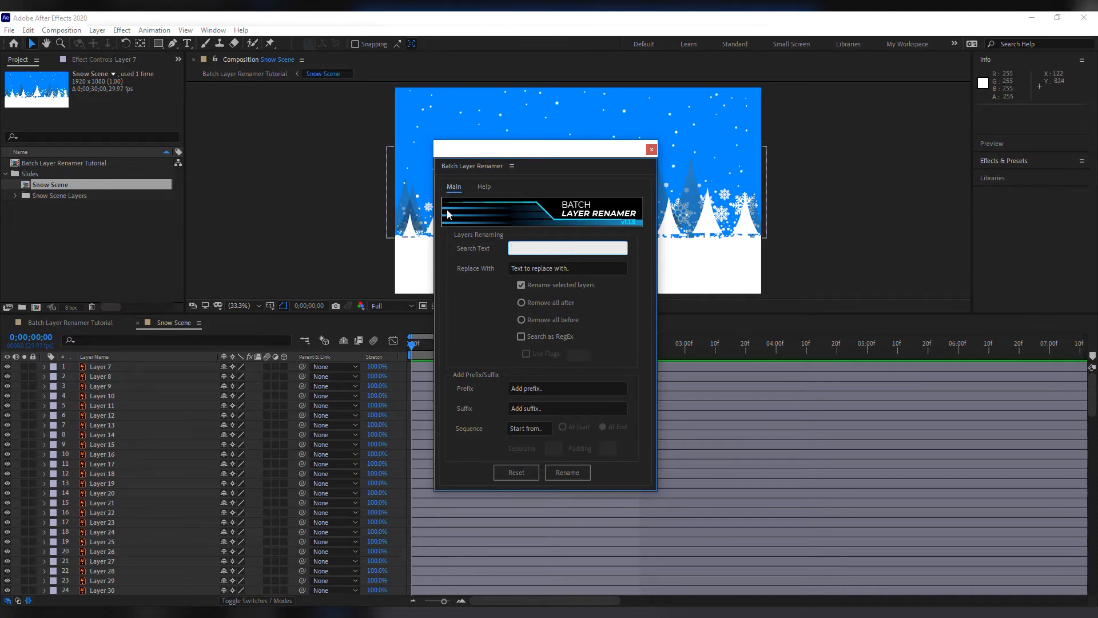
left_click(586, 273)
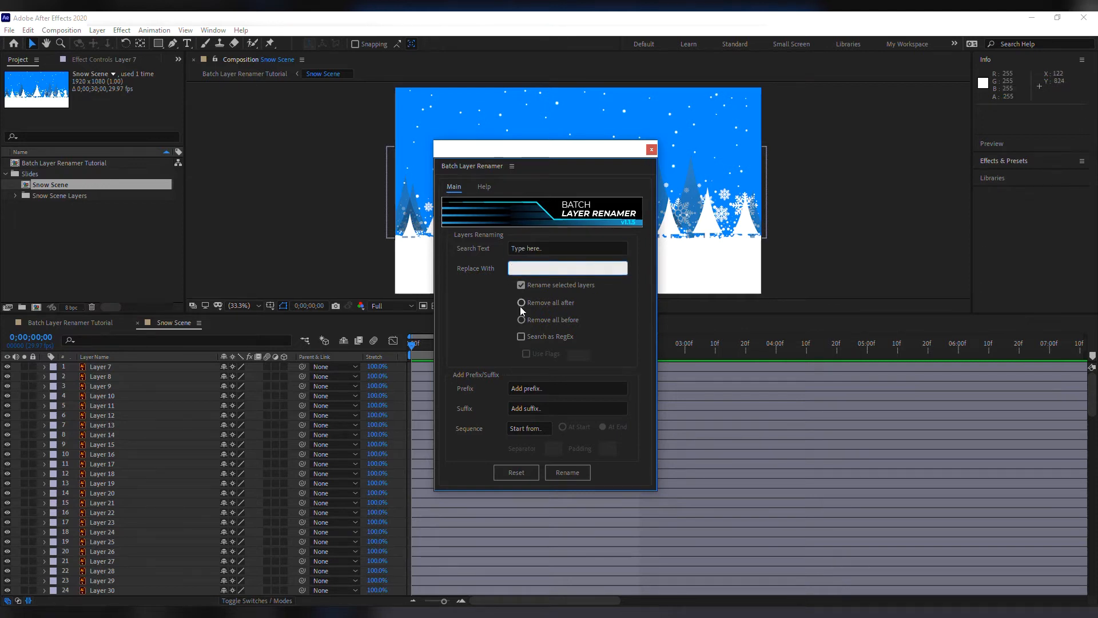
left_click(554, 250)
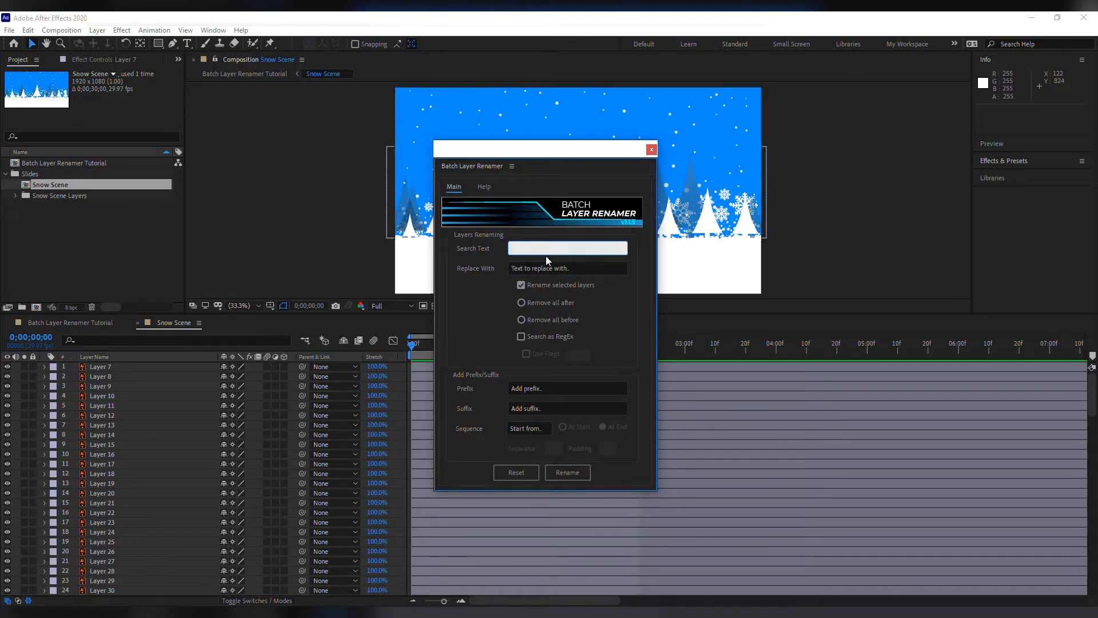
Look through the numbered layers and enlarge the timeline area to show more of the layer list
scroll(194, 421, "down", 12)
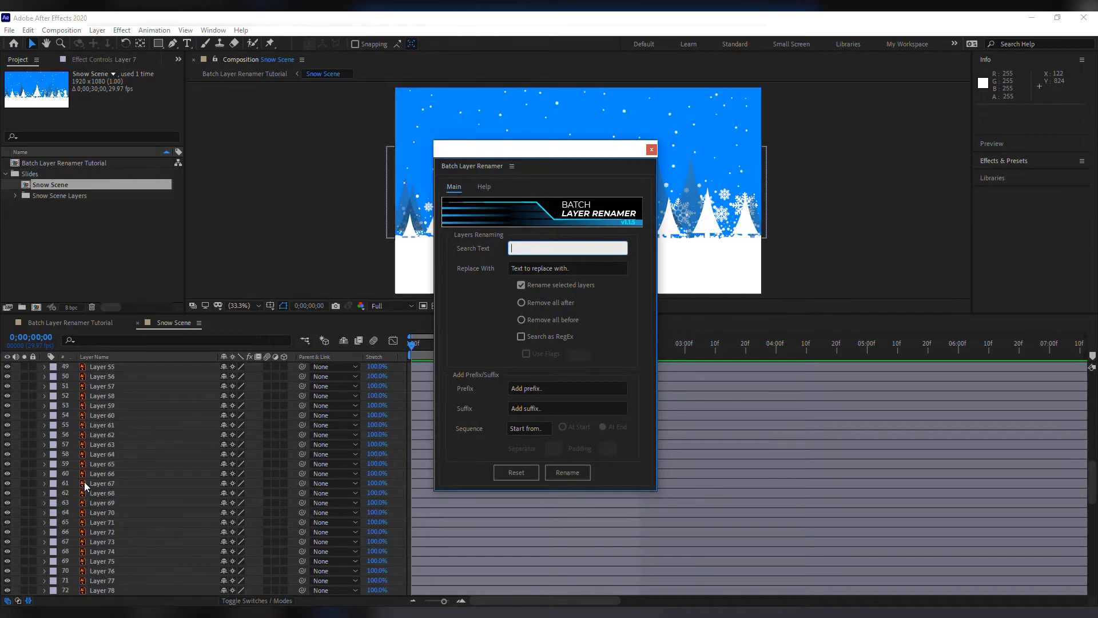
scroll(126, 515, "down", 8)
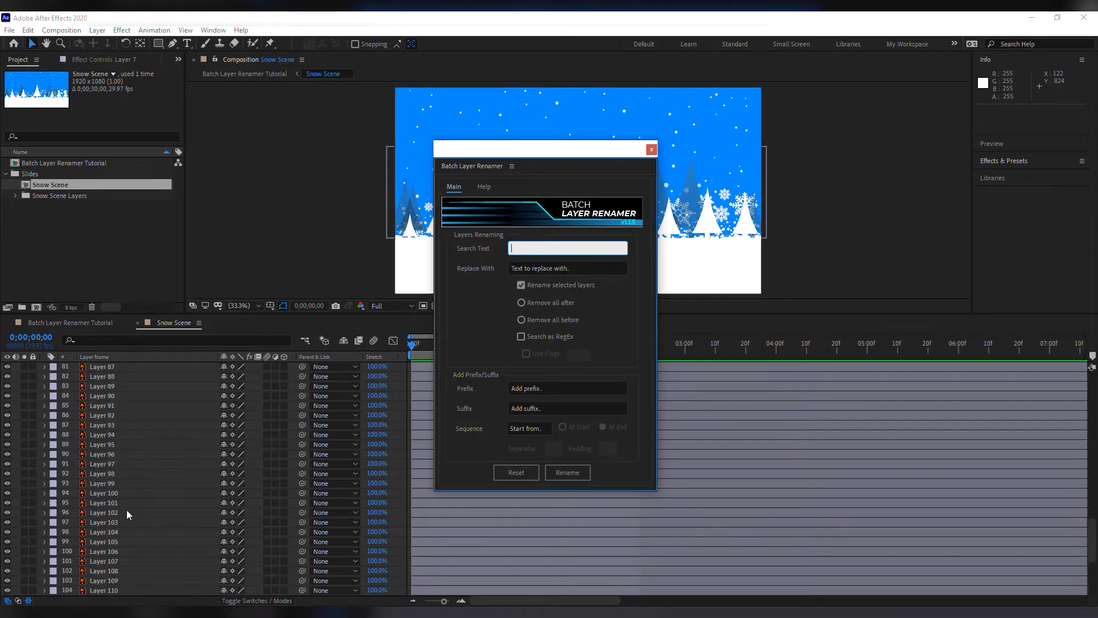
scroll(125, 509, "up", 9)
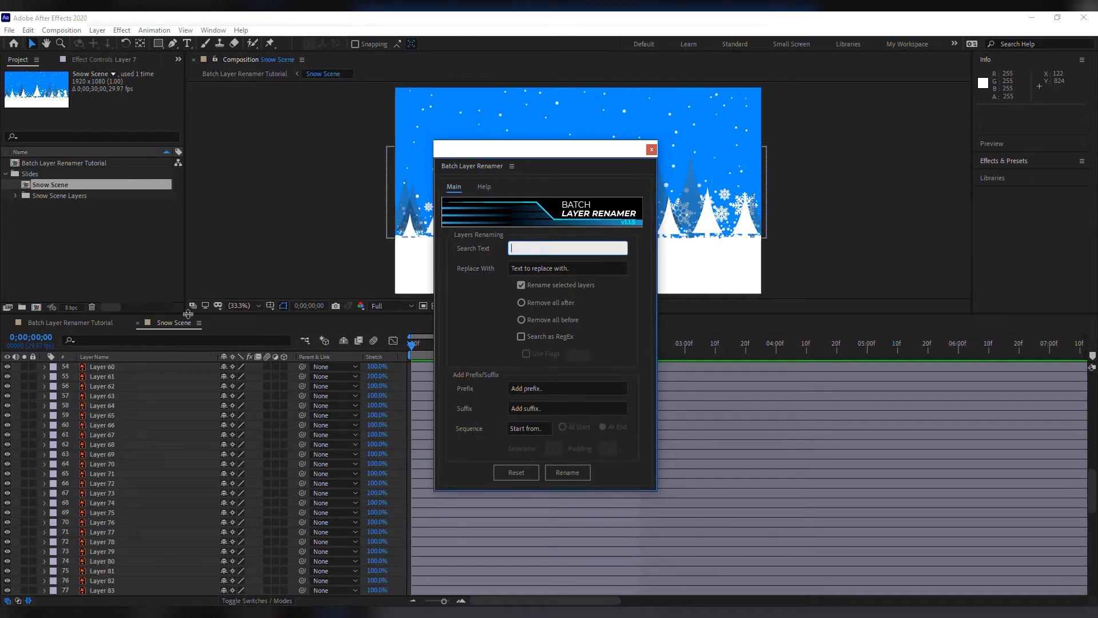
left_click_drag(187, 314, 168, 222)
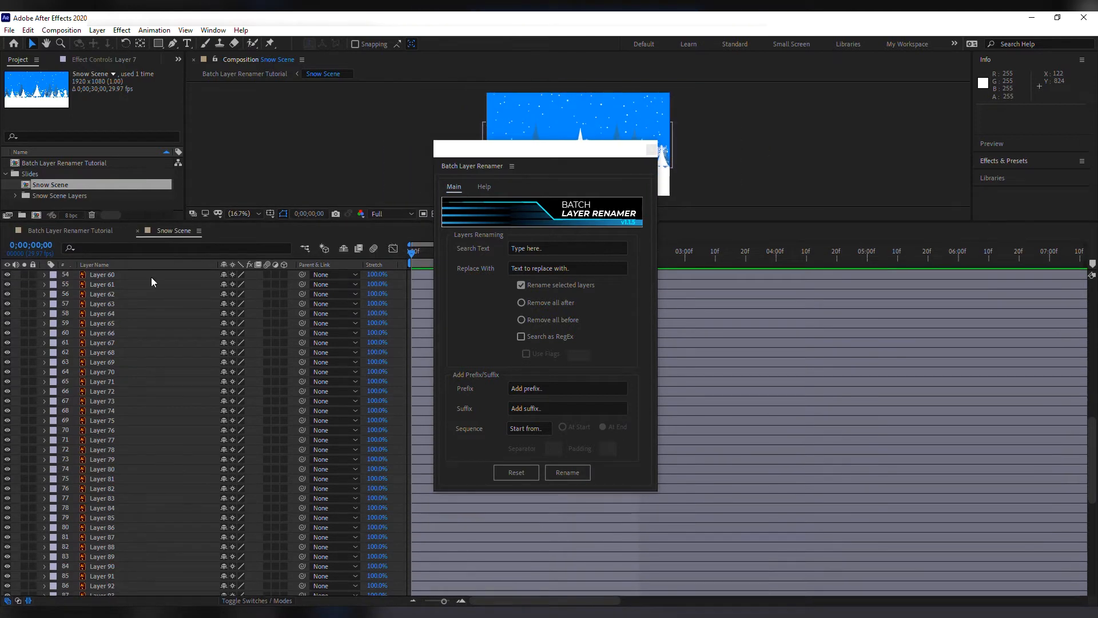
scroll(129, 288, "up", 18)
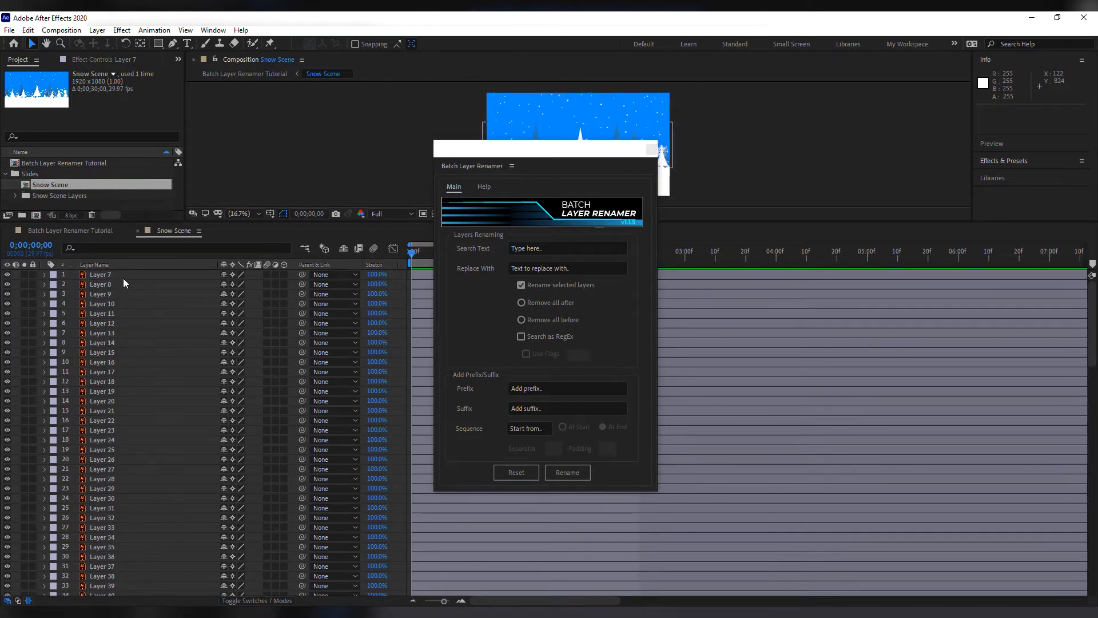
Select Layer 7 through Layer 114 and batch rename them, replacing "Layer" with "Snow" in their names
left_click(122, 278)
scroll(160, 369, "down", 20)
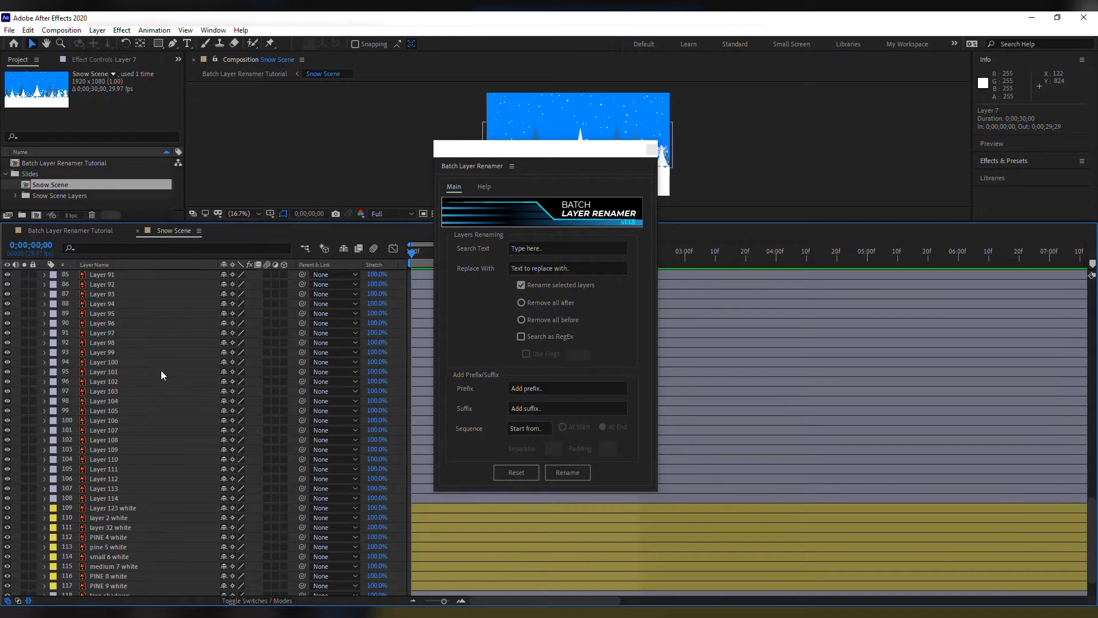
left_click(126, 495, "shift")
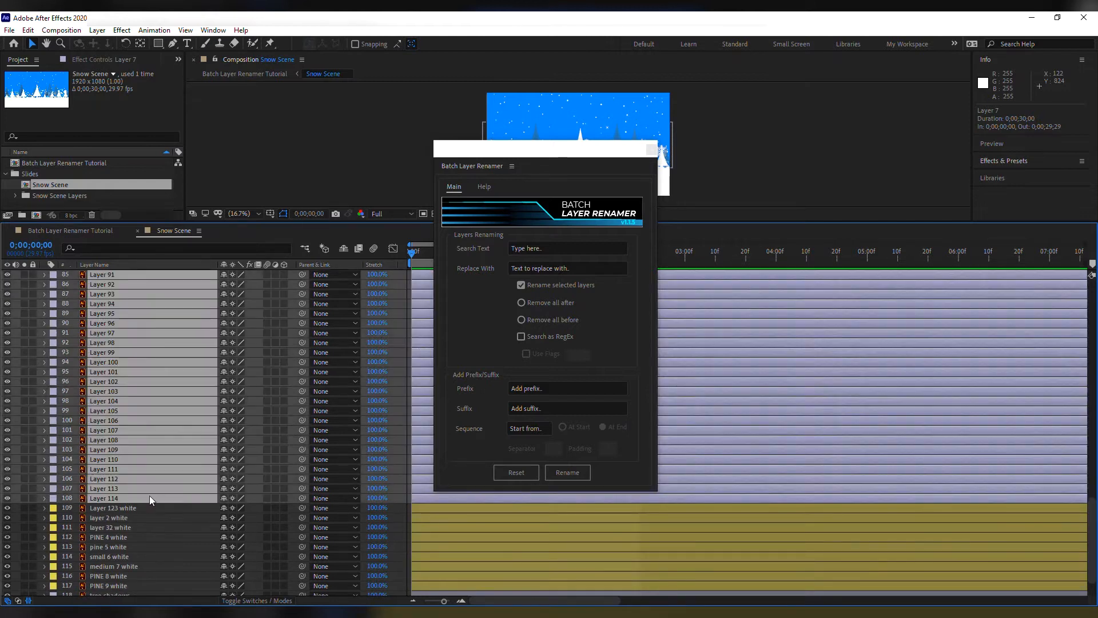
left_click_drag(535, 164, 811, 193)
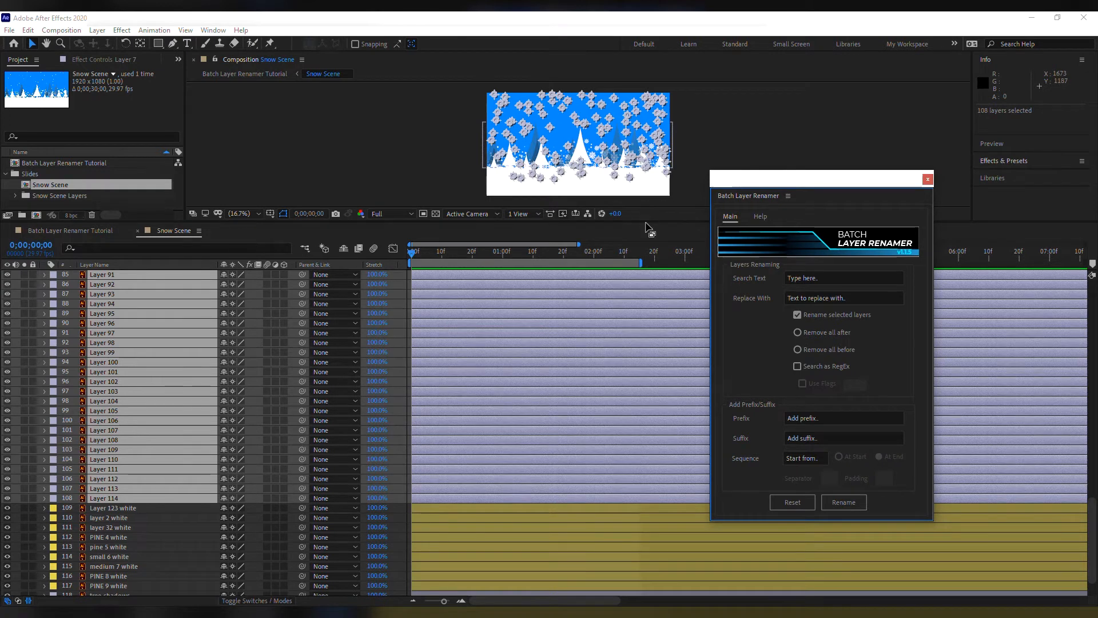
left_click_drag(647, 224, 647, 250)
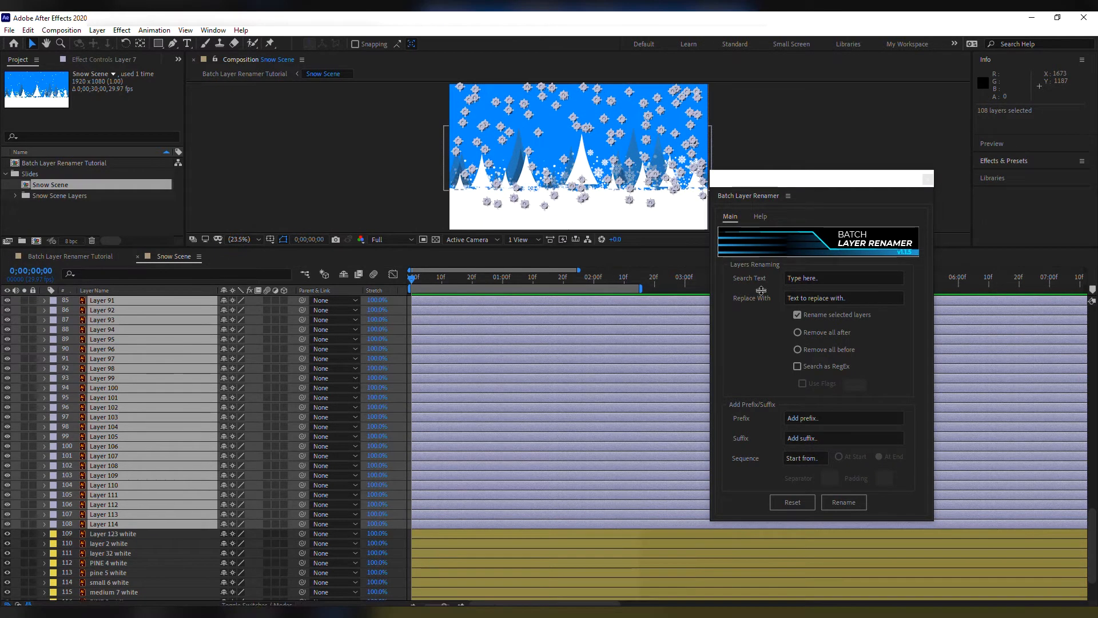
left_click(801, 280)
type("Layer")
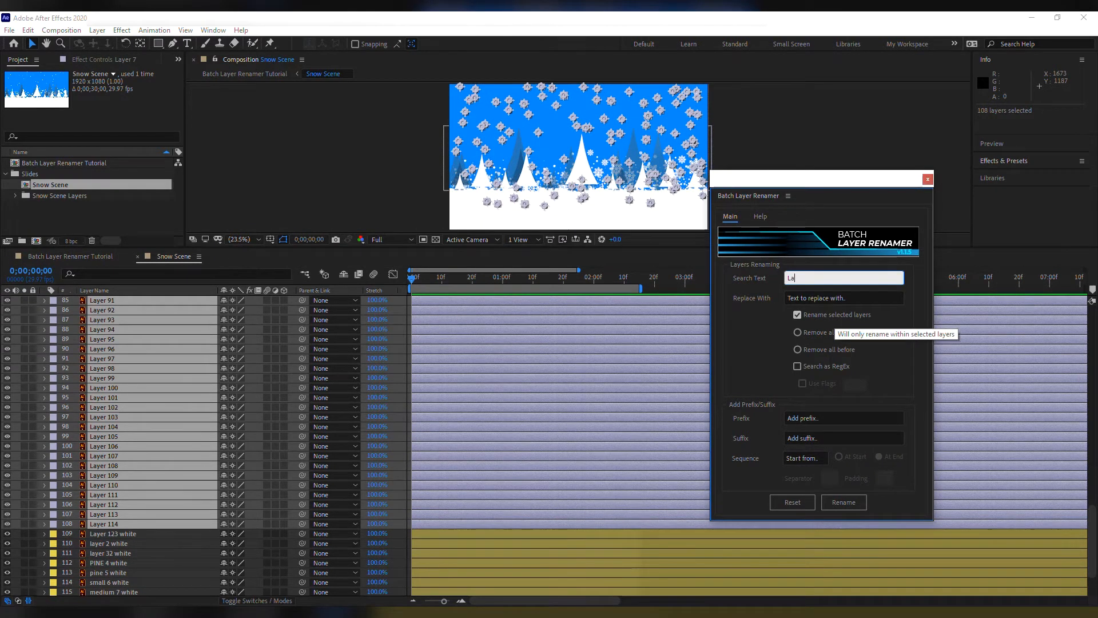
left_click(817, 298)
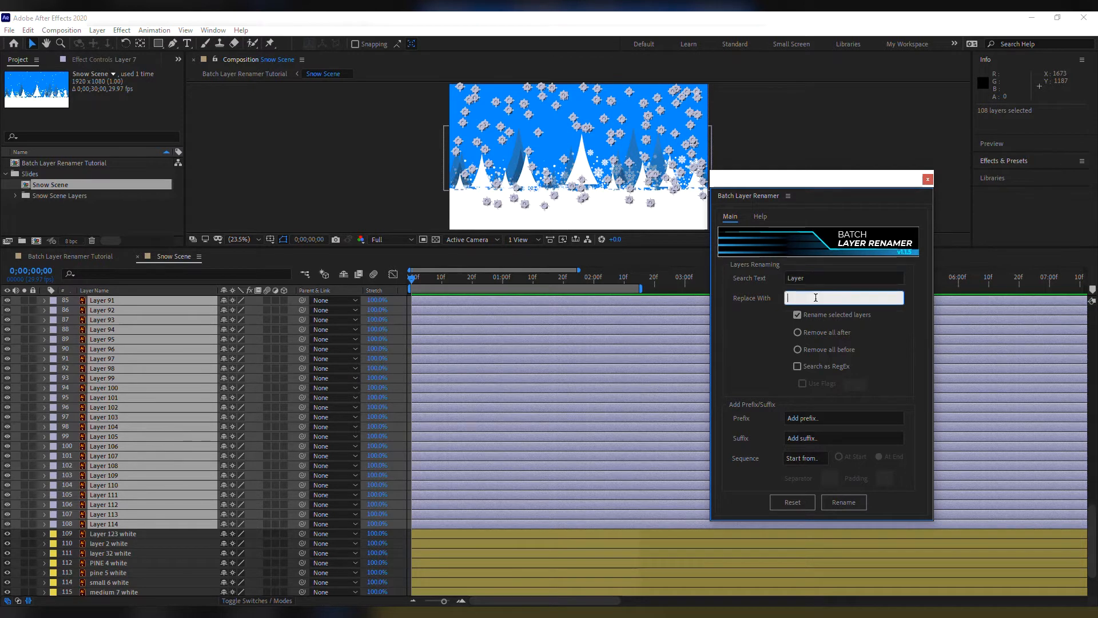
type("Snow")
left_click(853, 505)
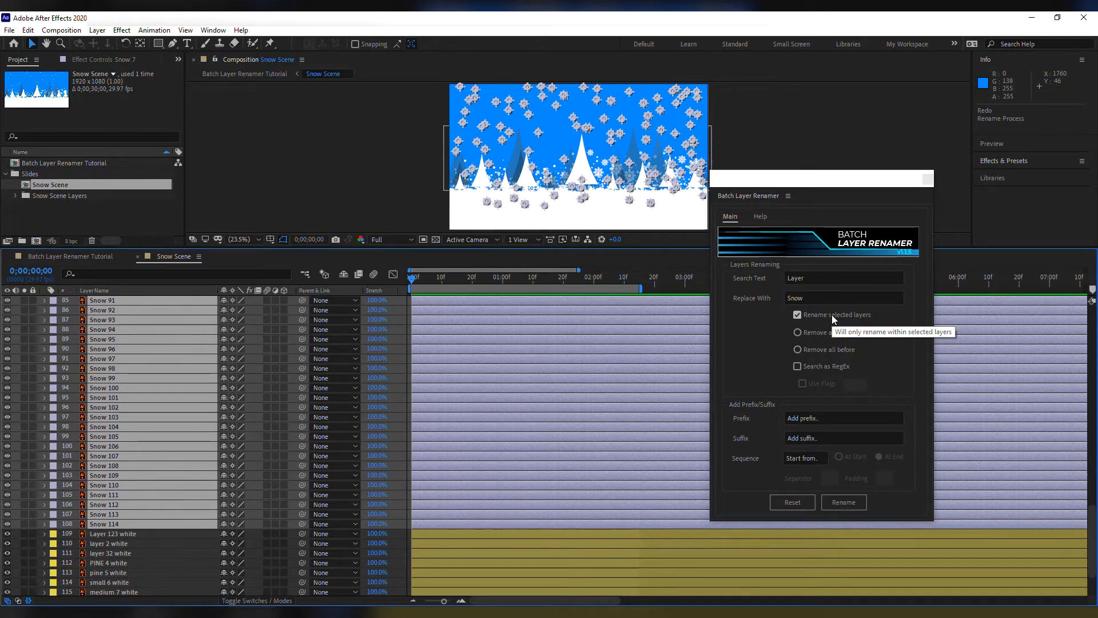
Toggle the option to rename only selected layers off and on again, and turn on Remove all after
left_click(863, 316)
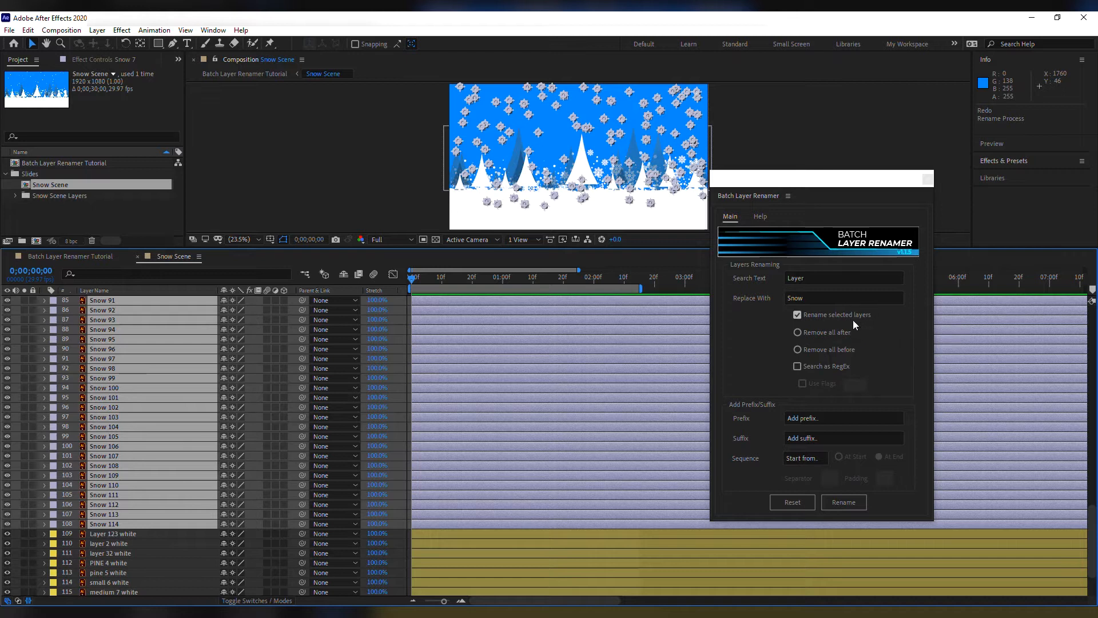
left_click(853, 318)
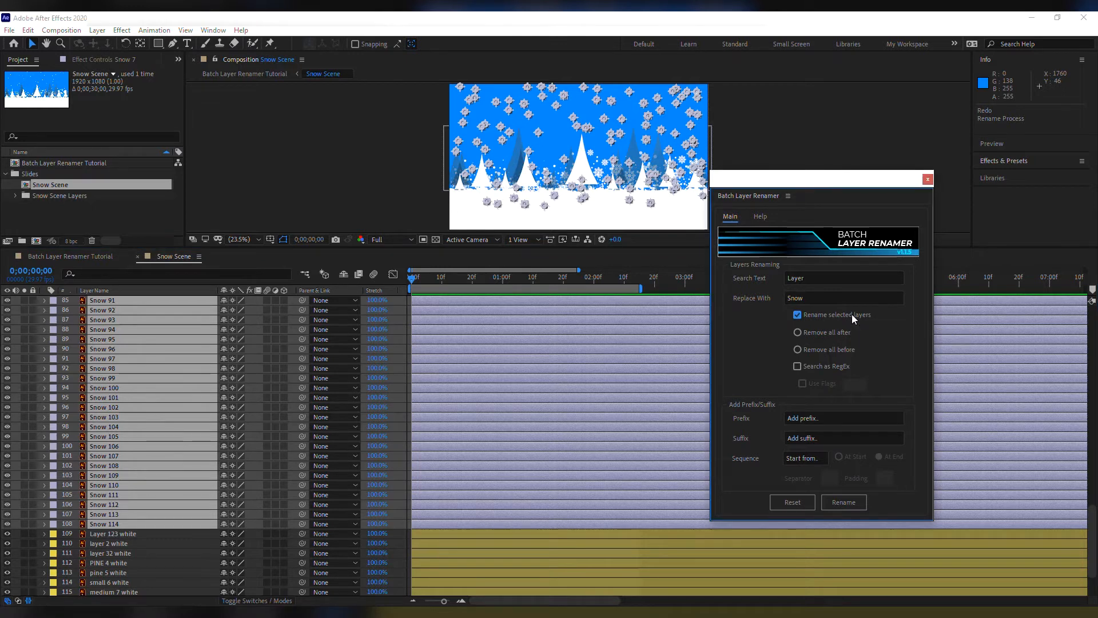
left_click(852, 319)
left_click(851, 316)
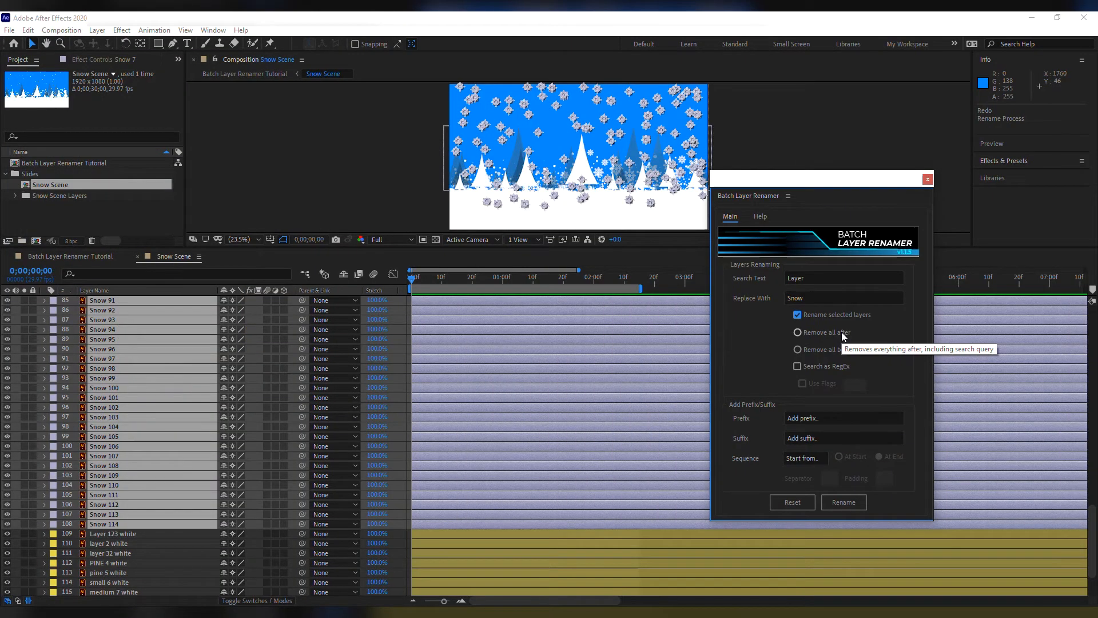
left_click(842, 333)
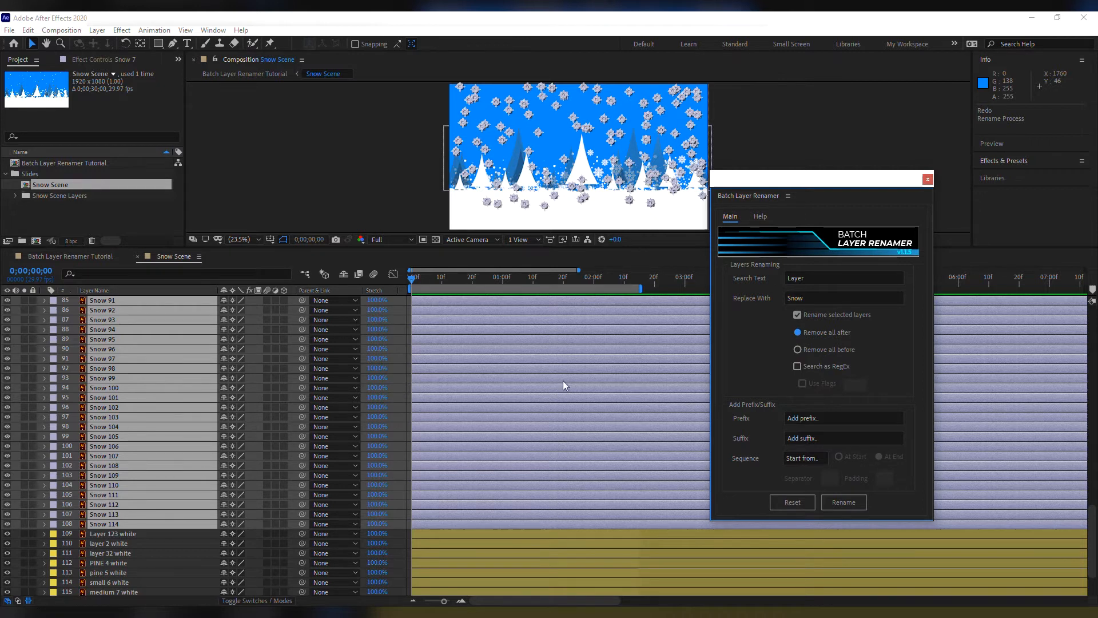
Batch rename the selected layers, replacing "Snow" with "layer-snow-falling" in their names
left_click(846, 277)
type("Snow")
key("Tab")
type("lay")
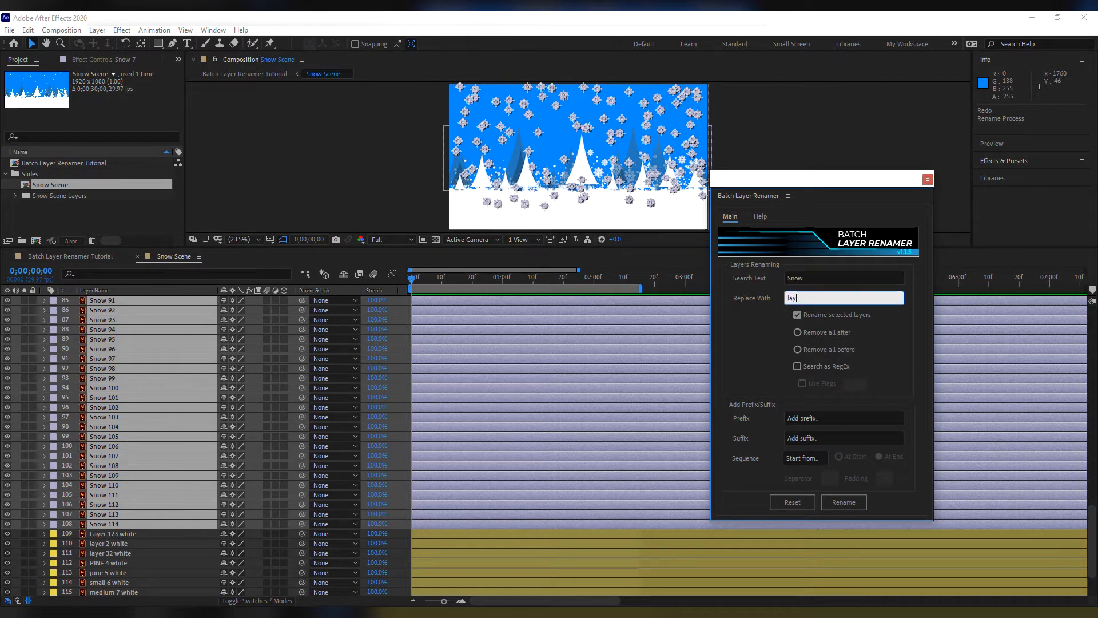
type("er-snow-falling")
left_click(838, 499)
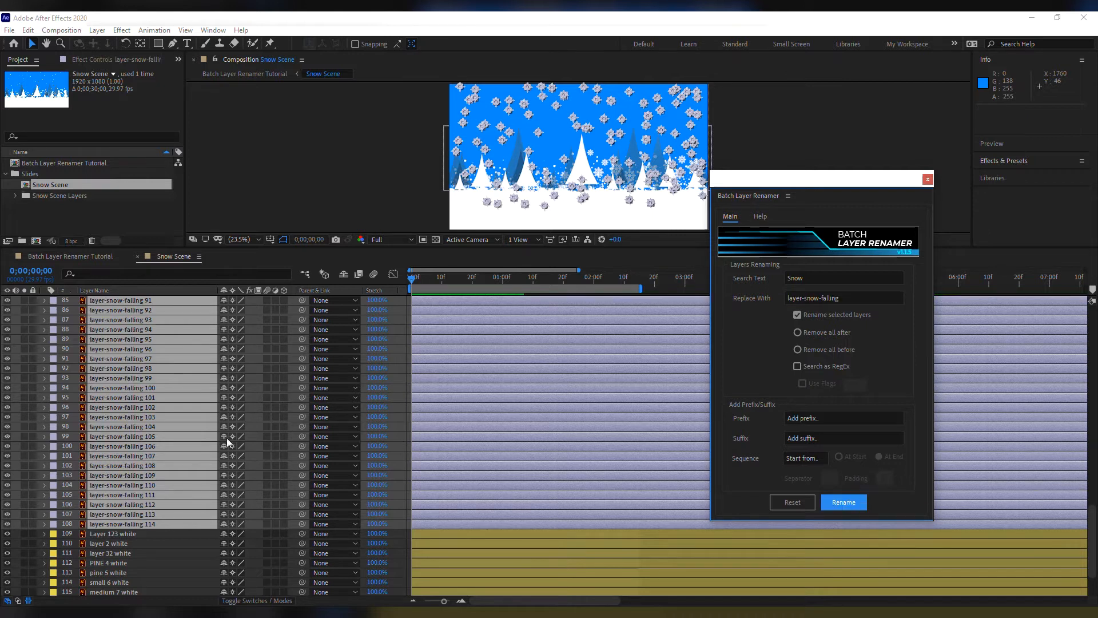
Reset the renamer, try removing all text after "snow" in the selected layers' names, and undo the rename
left_click(792, 501)
left_click(828, 278)
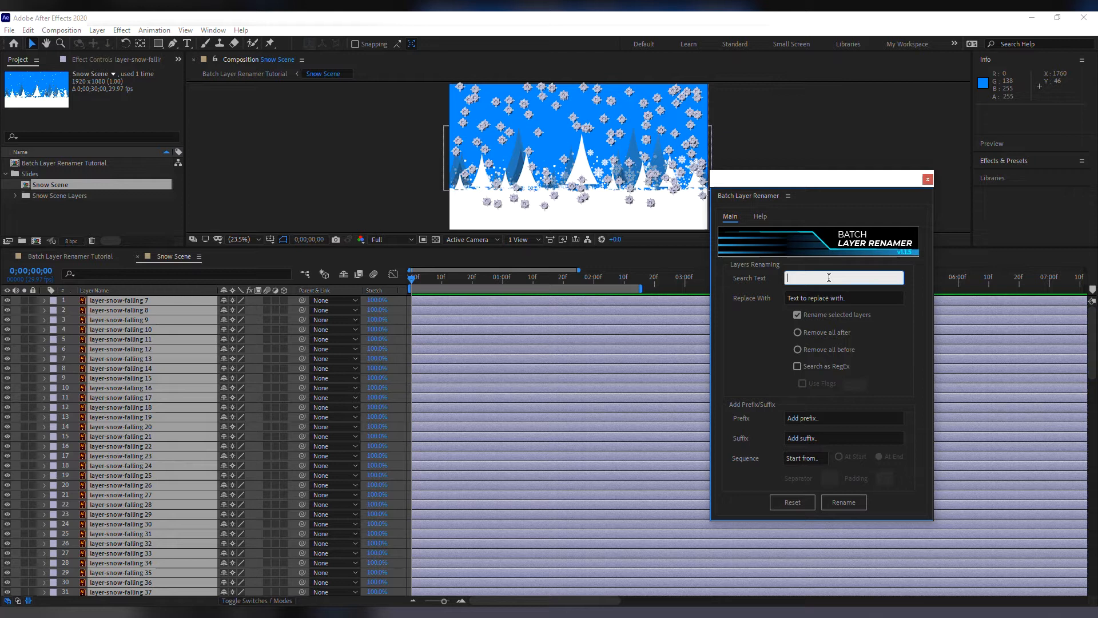
type("snow")
left_click(837, 299)
left_click(820, 278)
left_click(805, 333)
left_click(843, 501)
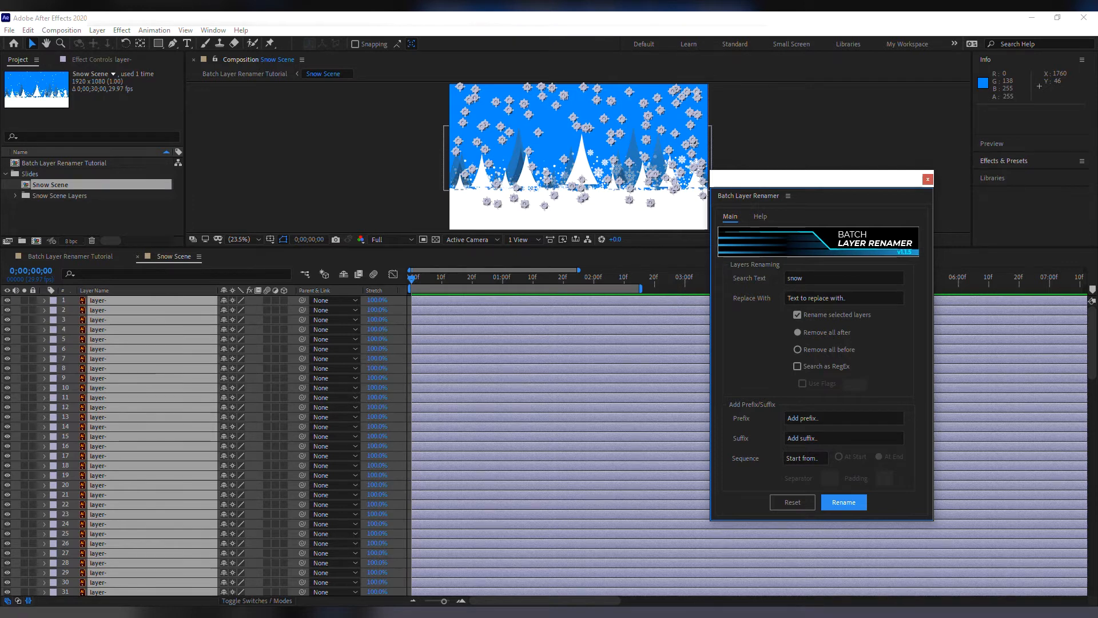
key("ctrl+z")
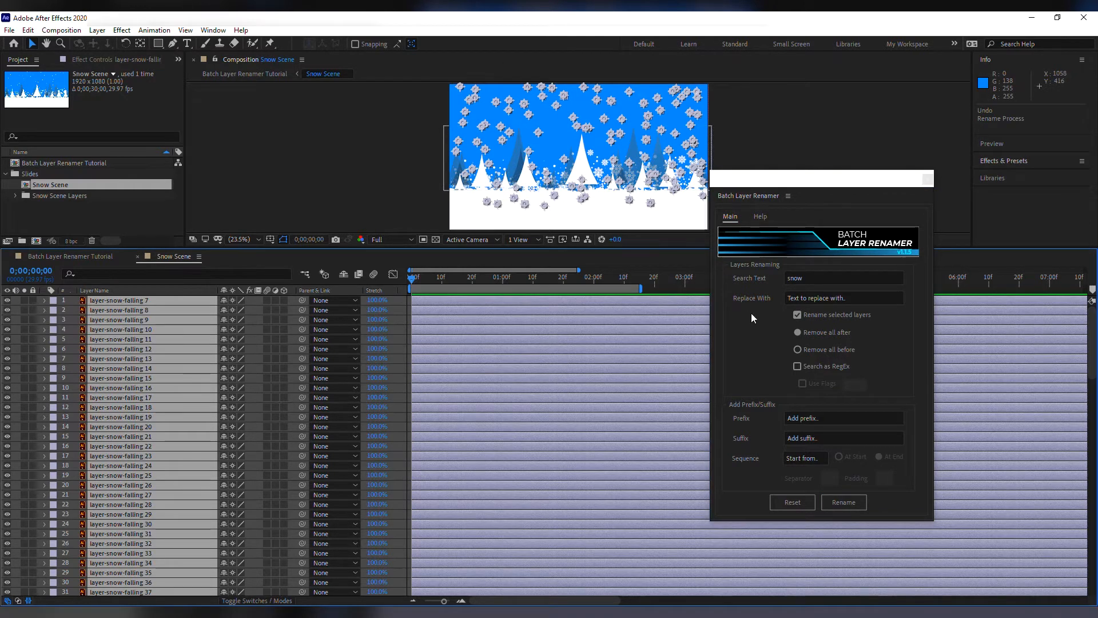
Select layers 1 to 24, try removing all text before "snow" in their names, and undo the rename
left_click_drag(249, 302, 265, 521)
left_click(809, 349)
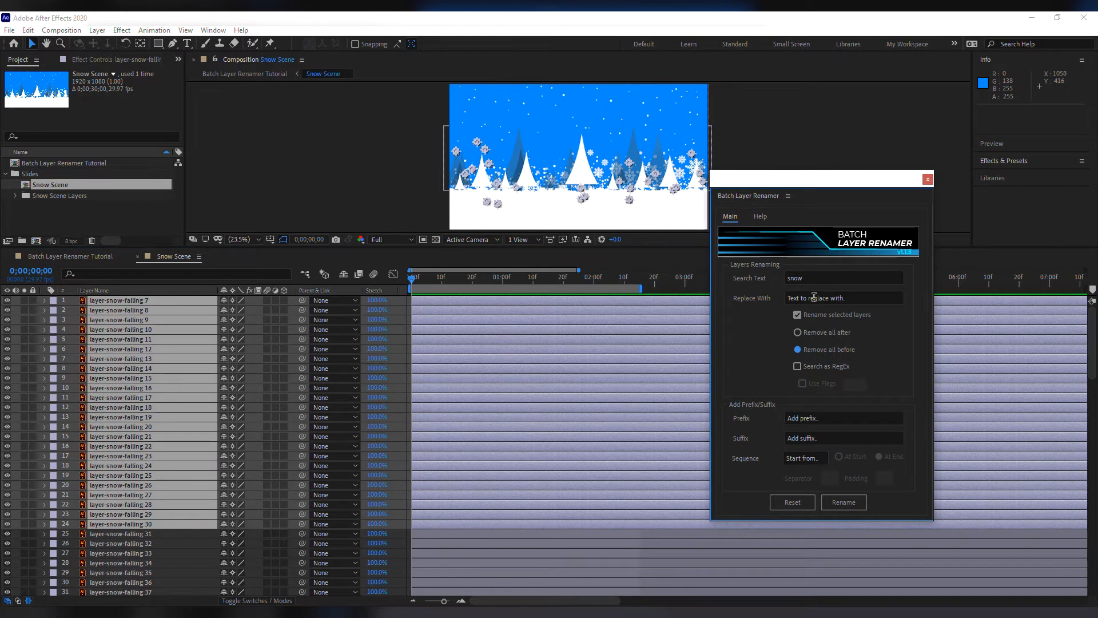
left_click(843, 501)
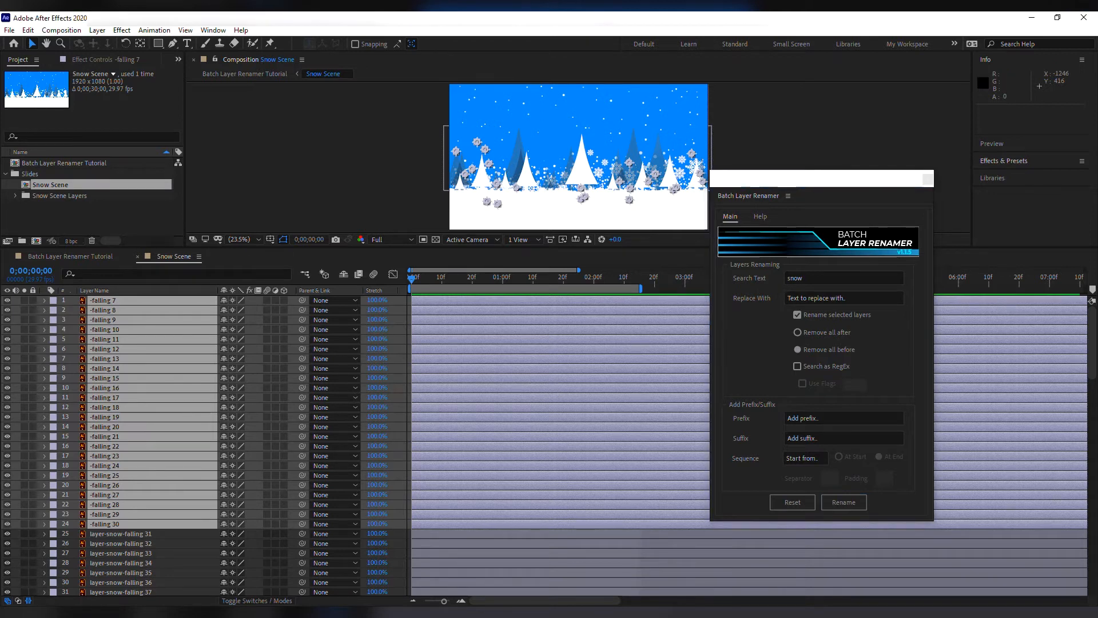
key("ctrl+z")
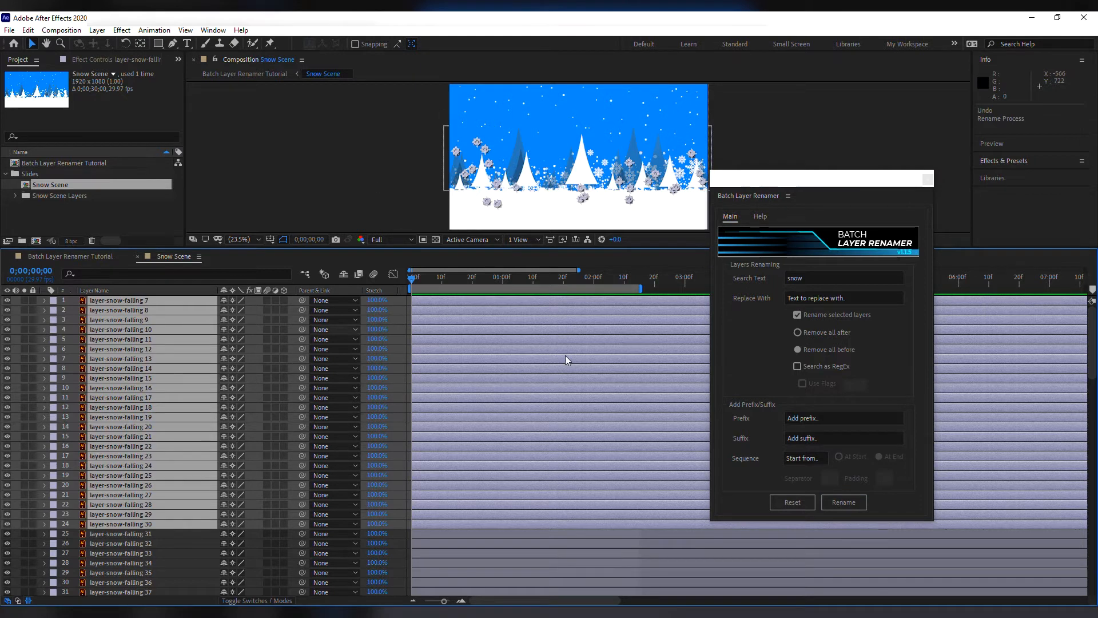
Batch rename the selected layers, replacing "snow" with "circle" and using the Remove all after option
left_click(830, 297)
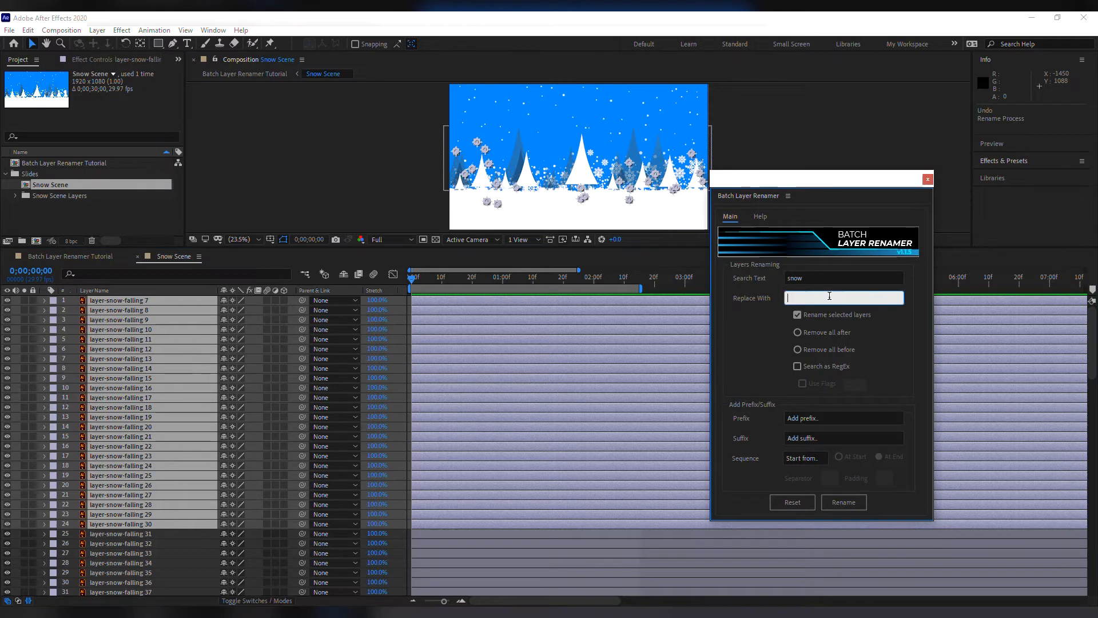
type("circle")
left_click(825, 332)
left_click(851, 502)
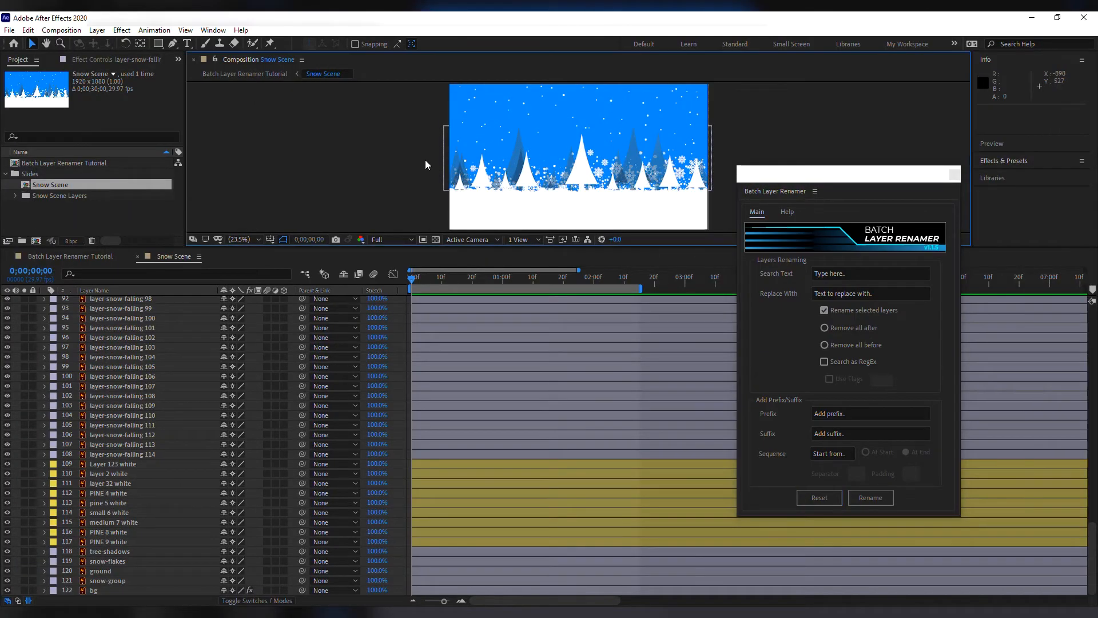
Select the tree layers 109 to 117, from "Layer 123 white" to "PINE 9 white", and enlarge the timeline area
left_click(483, 172)
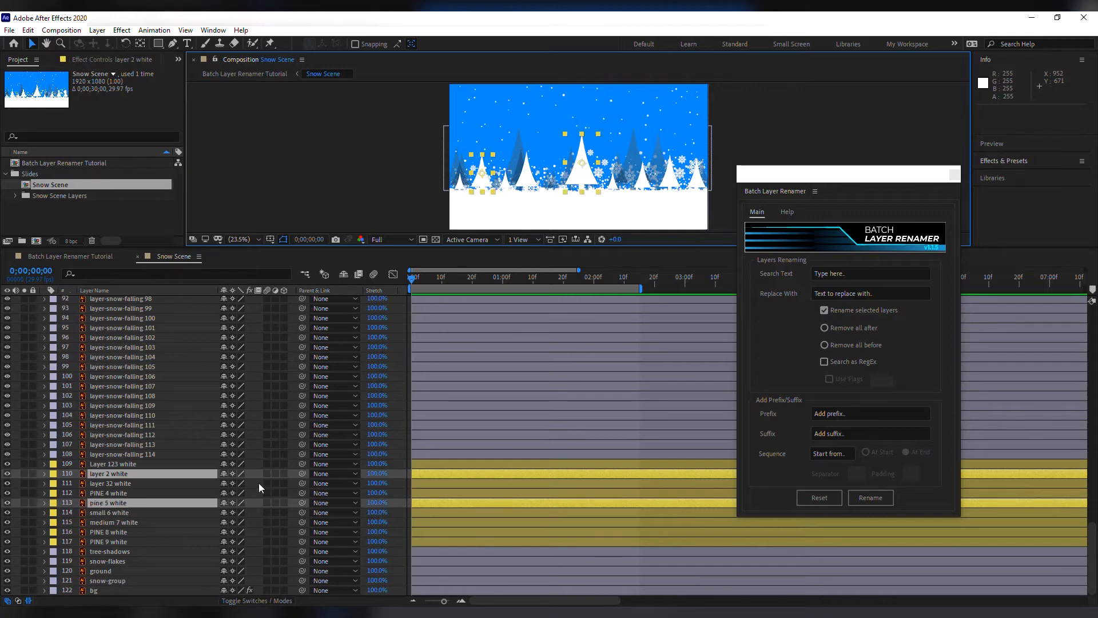
left_click_drag(254, 467, 174, 543)
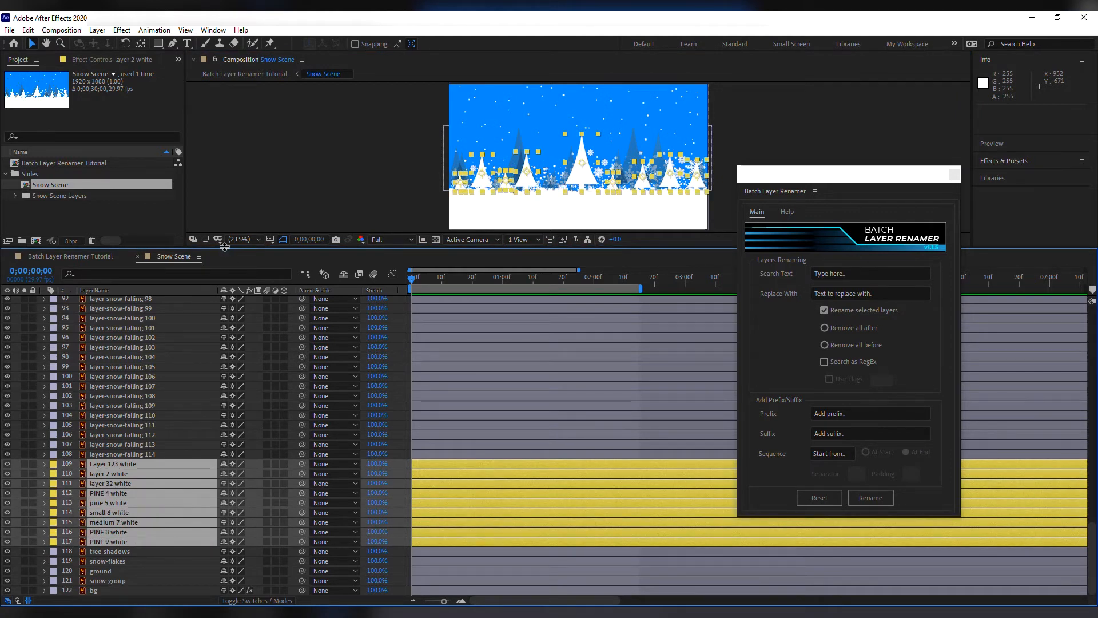
left_click_drag(225, 247, 225, 219)
Hide the Parent & Link column and move the Batch Layer Renamer window close to the layer list
left_click_drag(829, 176, 536, 261)
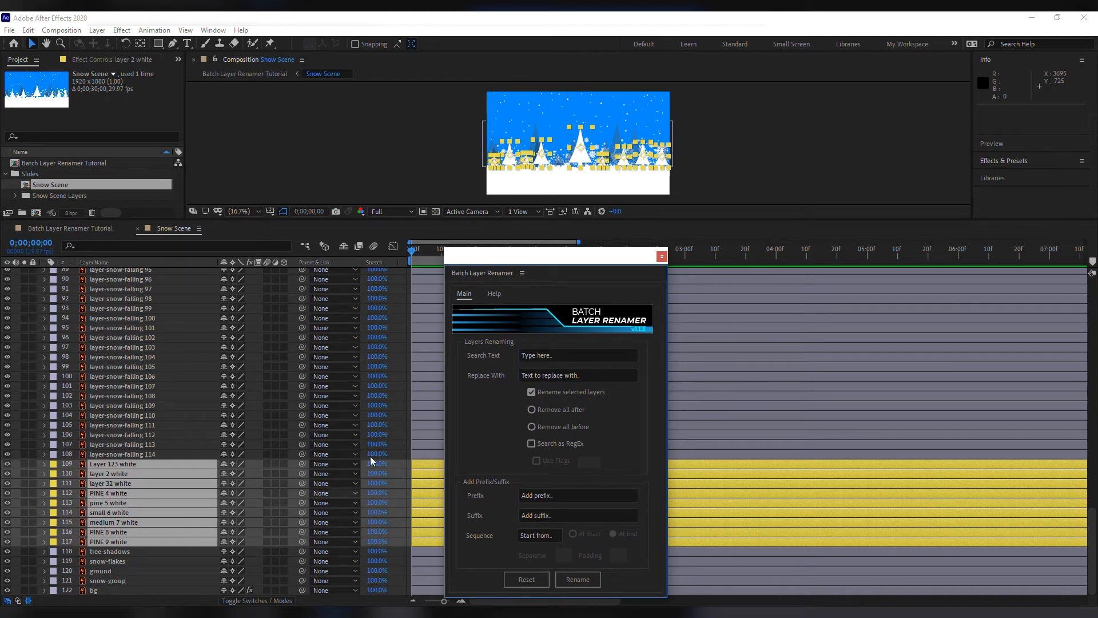
left_click_drag(489, 266, 475, 261)
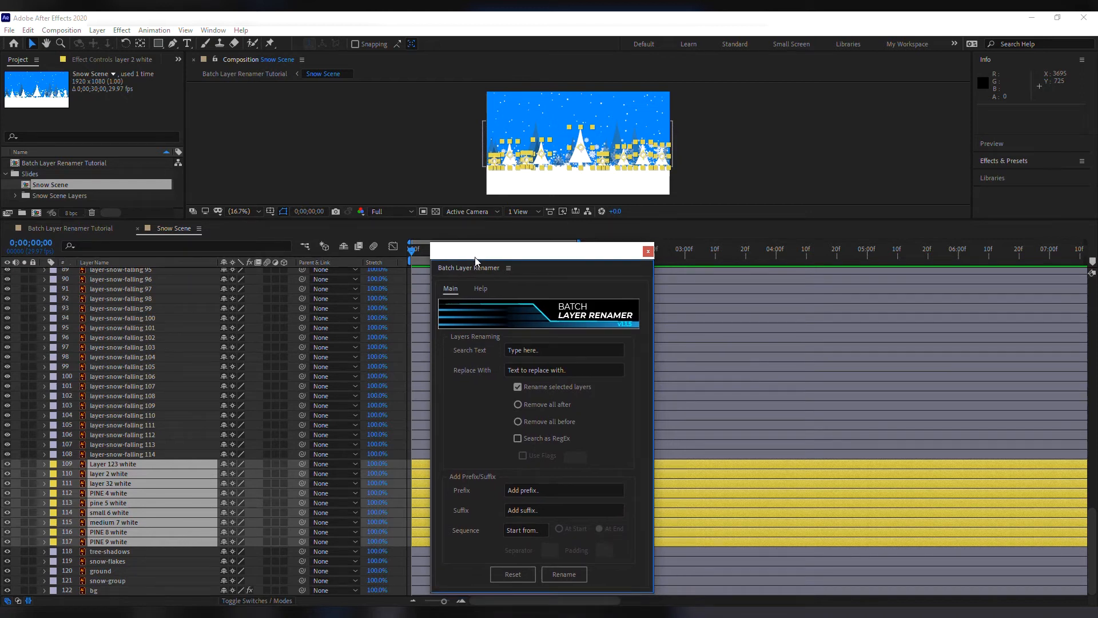
key("shift+F4")
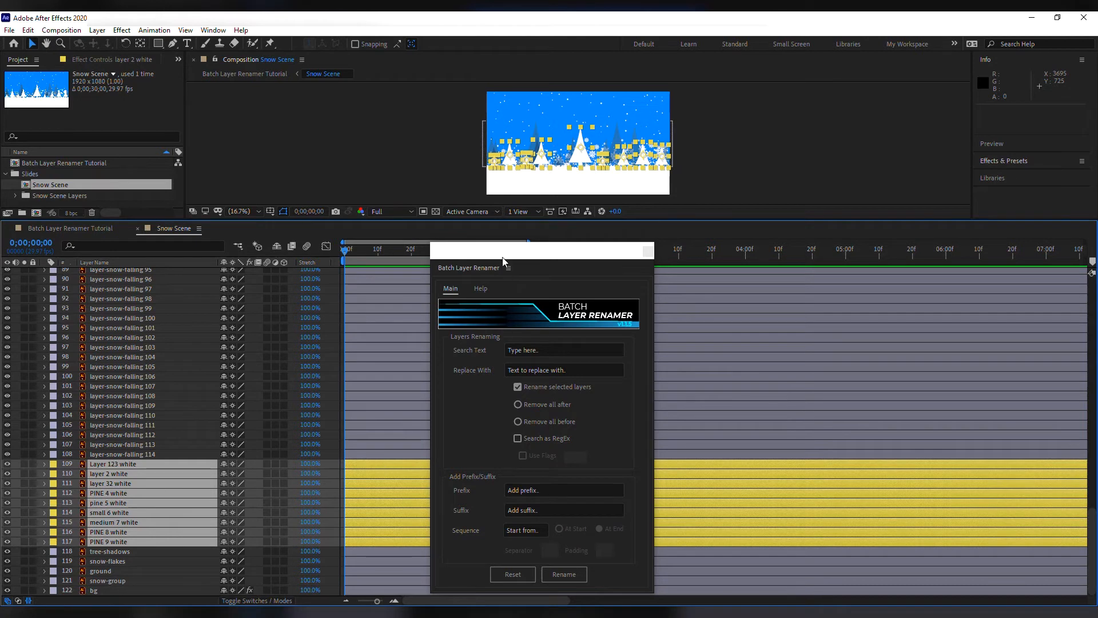
left_click_drag(504, 261, 458, 257)
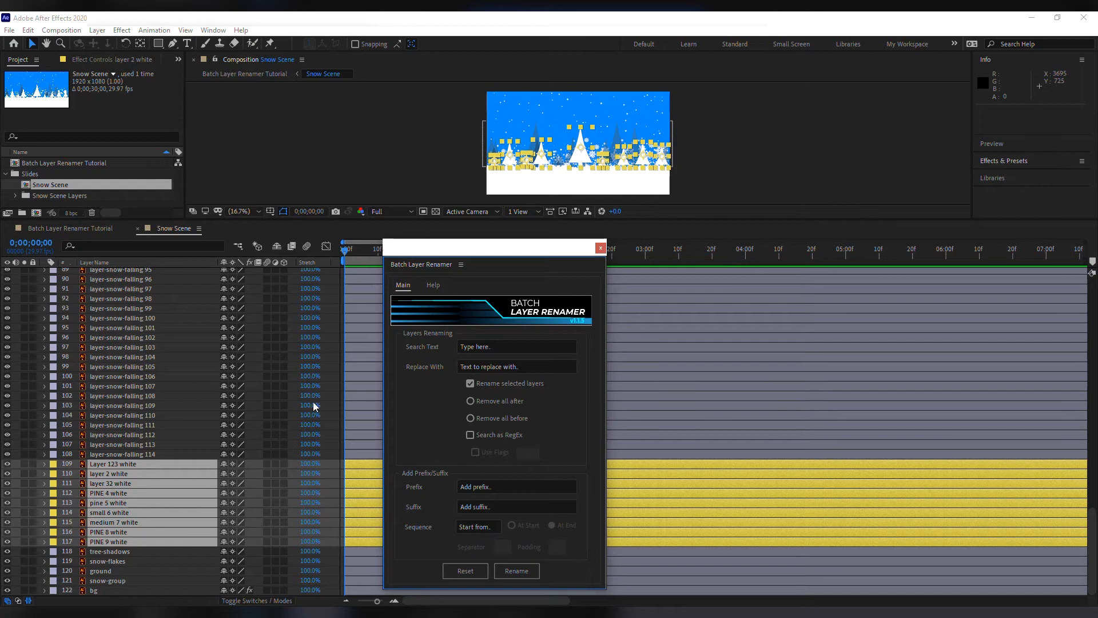
Try to batch rename the selected tree layers with a RegEx search for "\w+" and the replacement text "Tree"
left_click(472, 347)
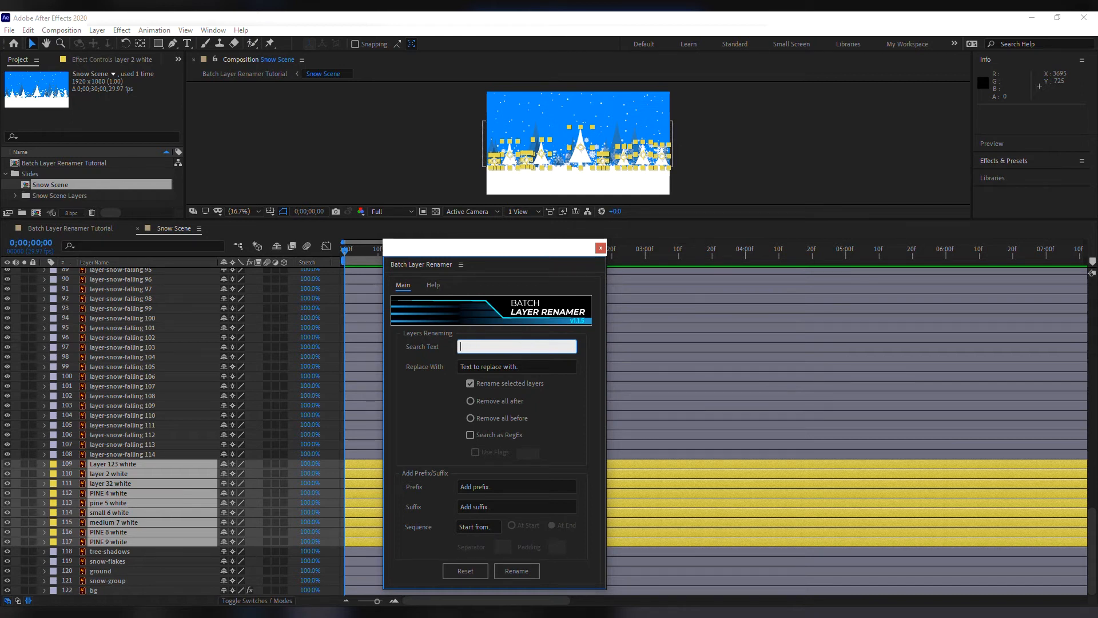
left_click(246, 464)
left_click_drag(254, 467, 152, 544)
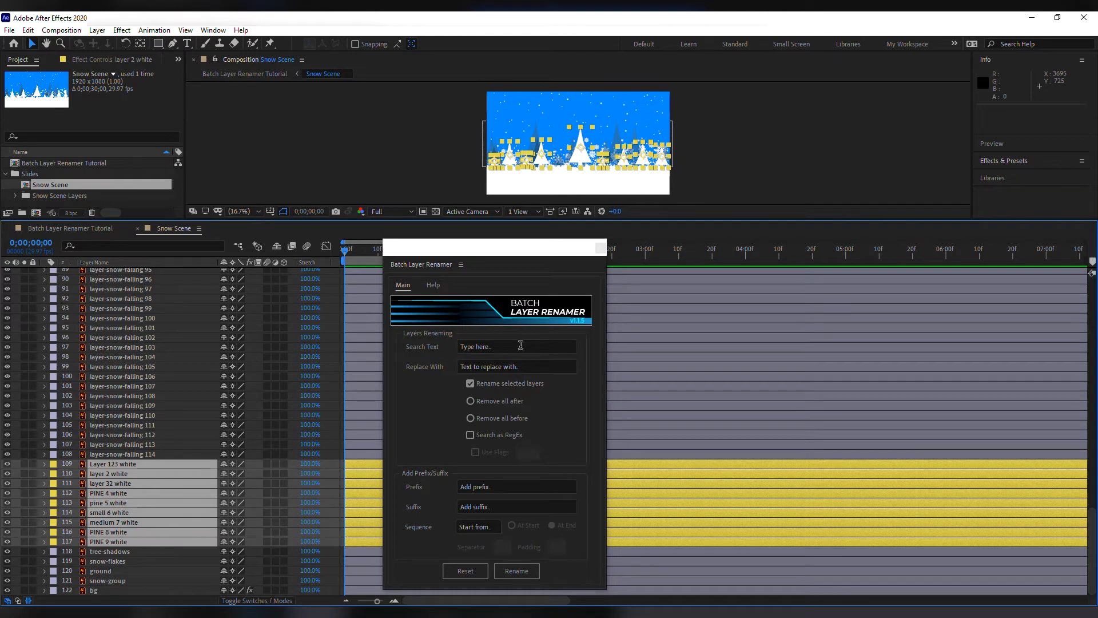
left_click(508, 436)
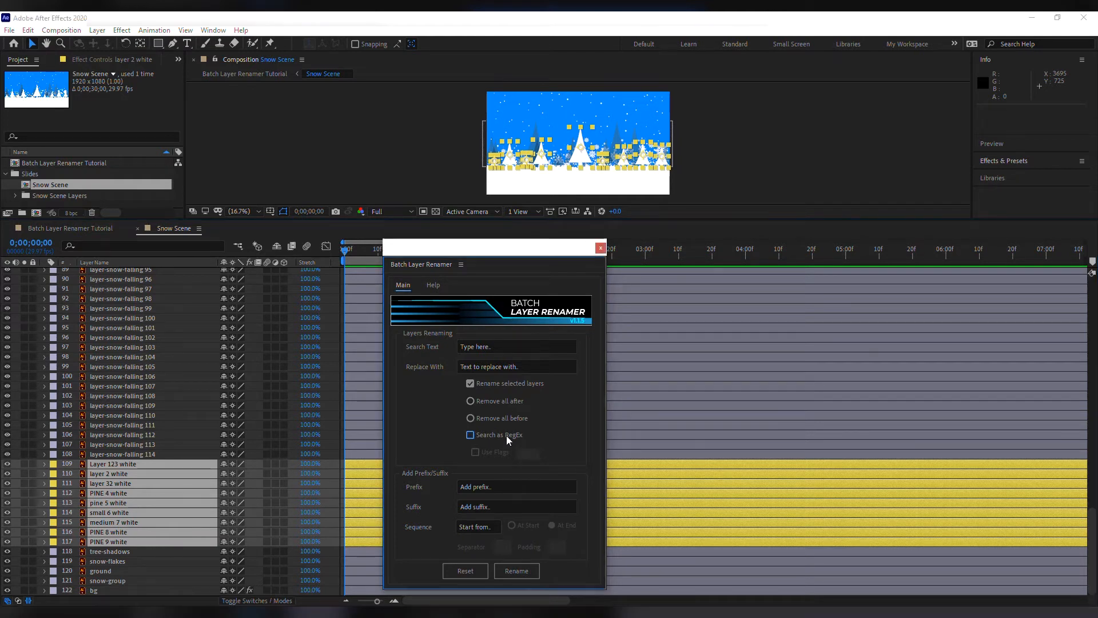
left_click(509, 345)
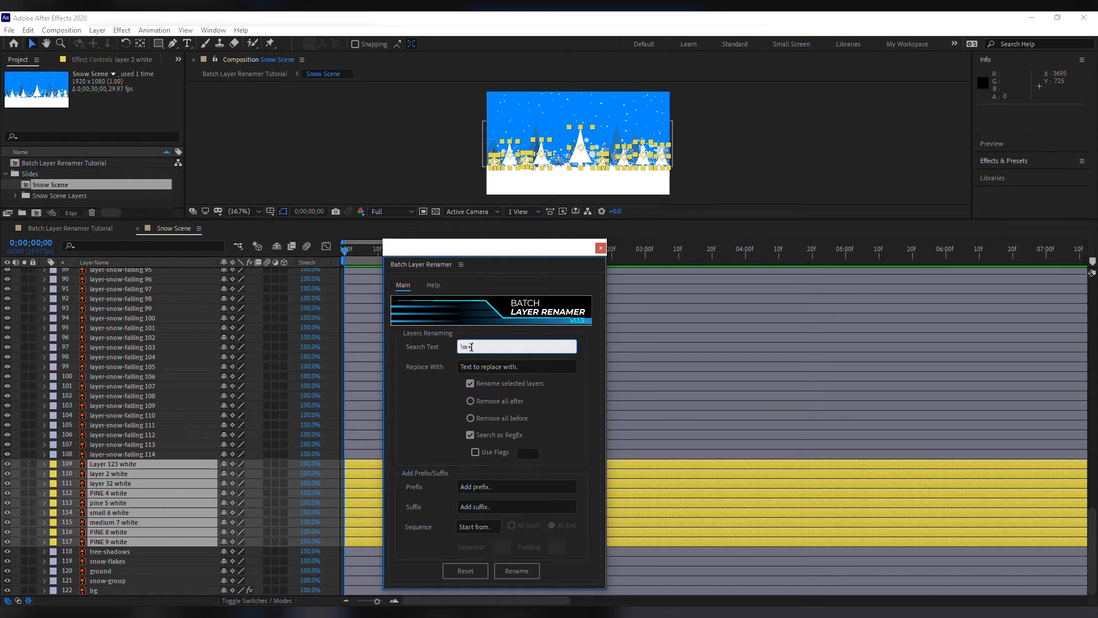
left_click_drag(468, 348, 460, 347)
left_click(484, 347)
left_click(503, 369)
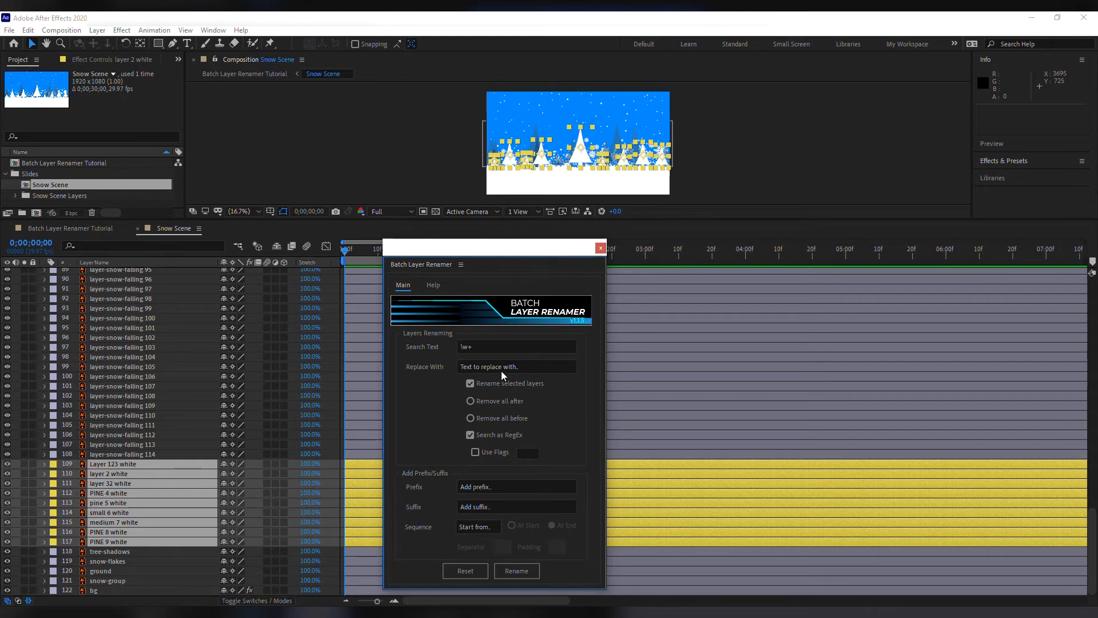
type("Tree")
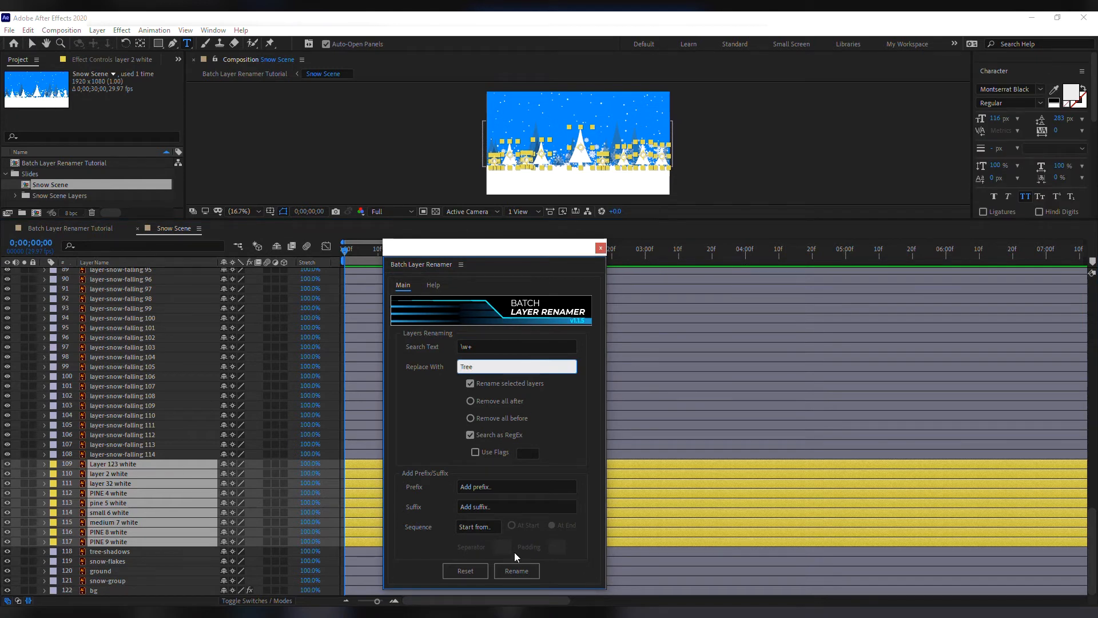
left_click(516, 570)
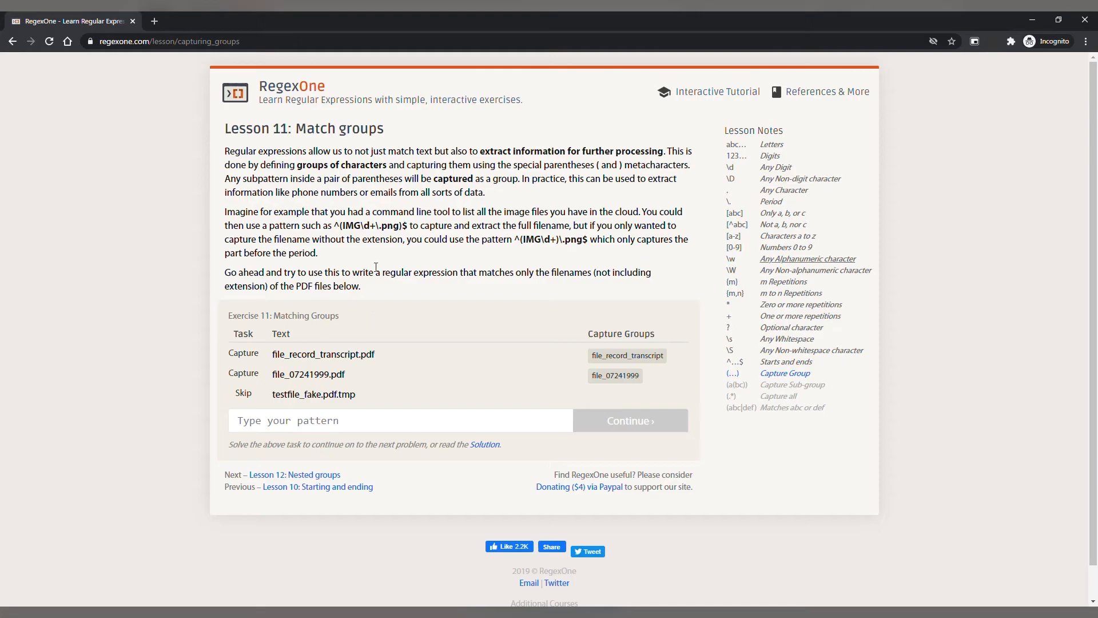
Switch to the RegexOne site in the browser and open the Any Alphanumeric character lesson in a new tab
left_click(131, 41)
left_click(162, 41)
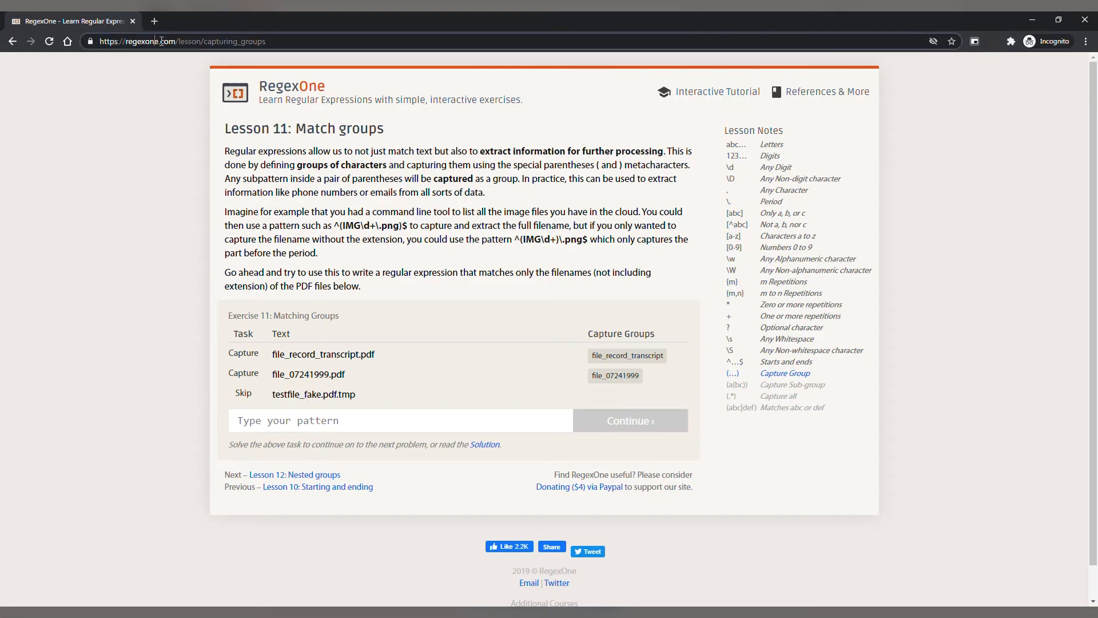
left_click(176, 182)
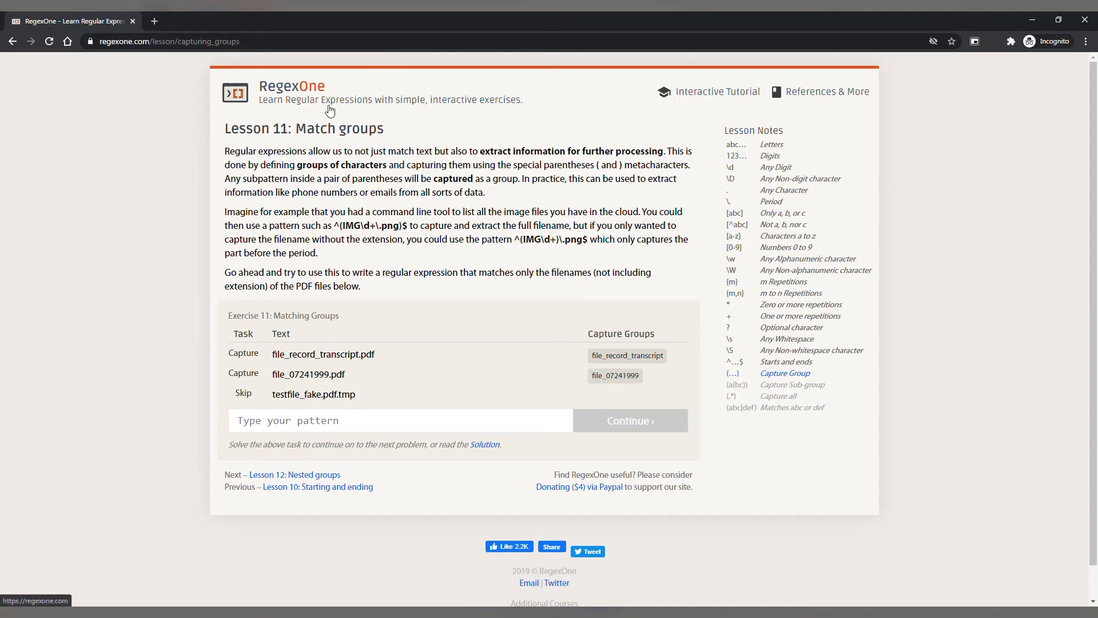
left_click(721, 93)
left_click(932, 151)
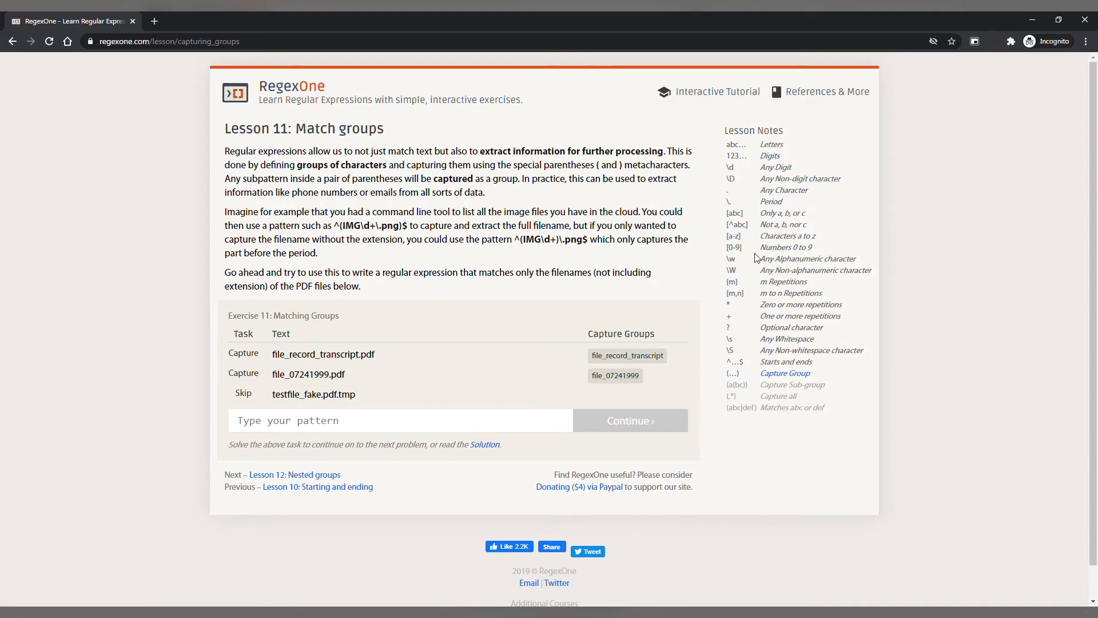
middle_click(776, 263)
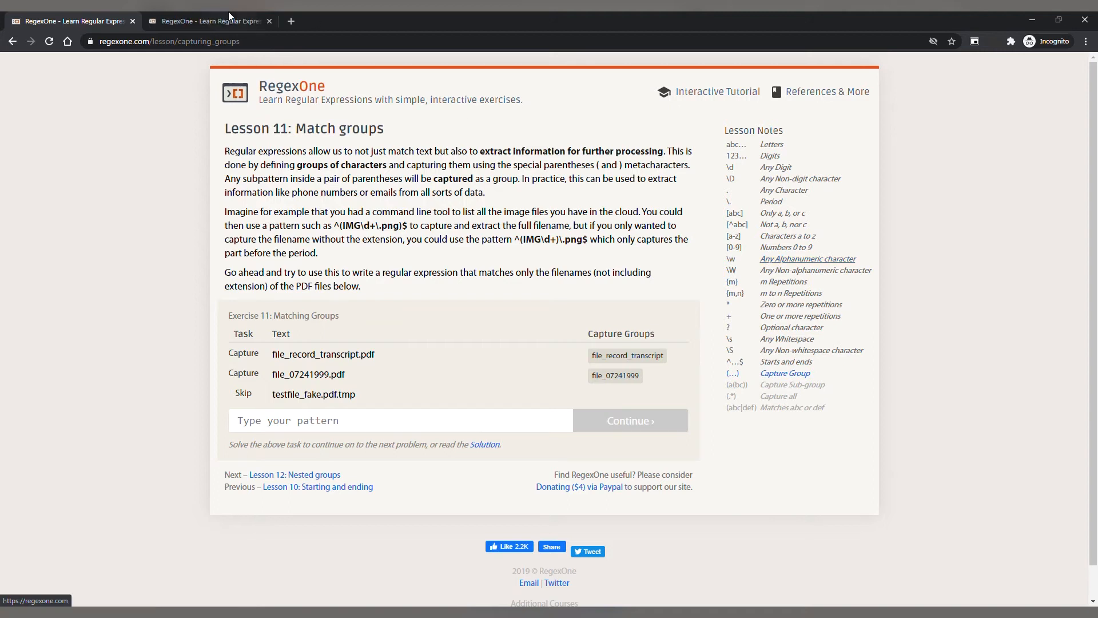
key("ctrl+Tab")
scroll(366, 434, "down", 2)
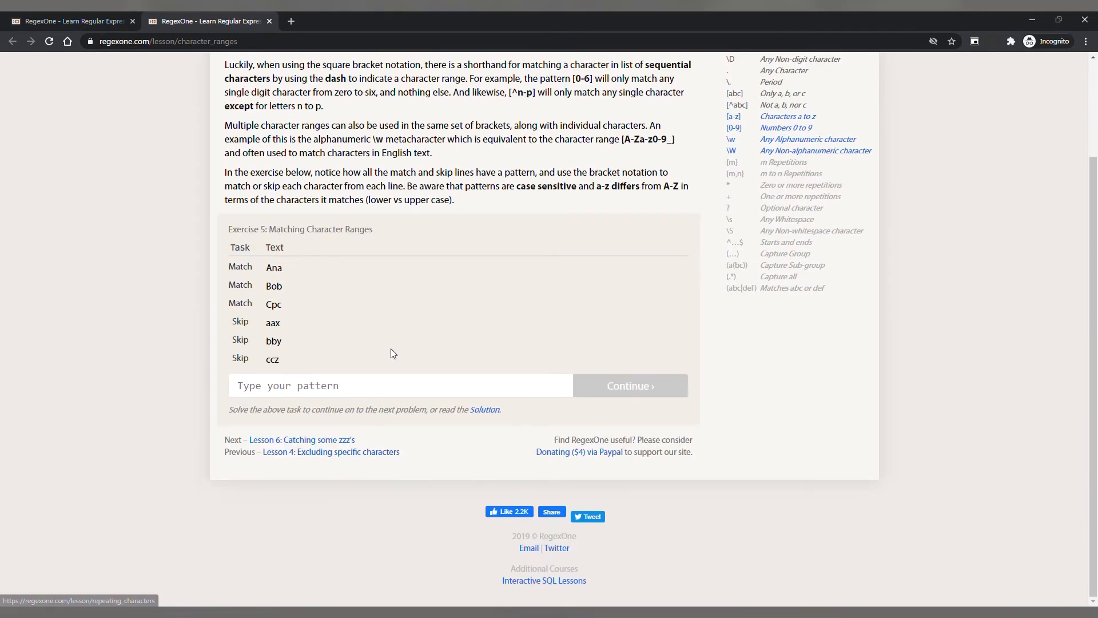
Test the pattern "\w+" in the Matching Character Ranges exercise and clear it again
left_click(390, 386)
scroll(391, 322, "up", 1)
type("\\w+")
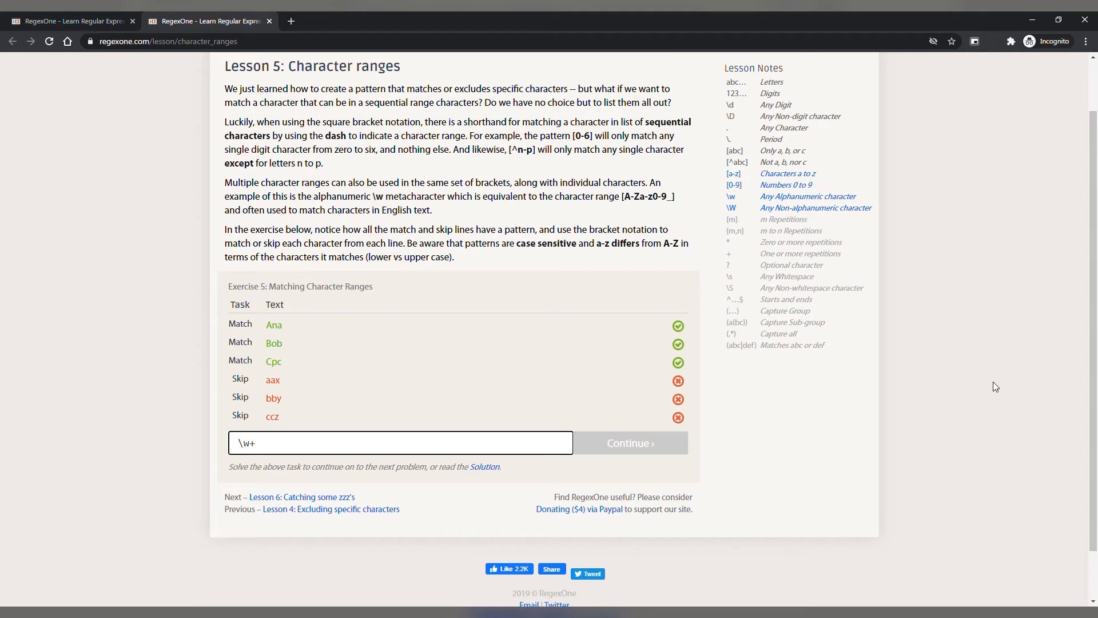
scroll(993, 382, "up", 1)
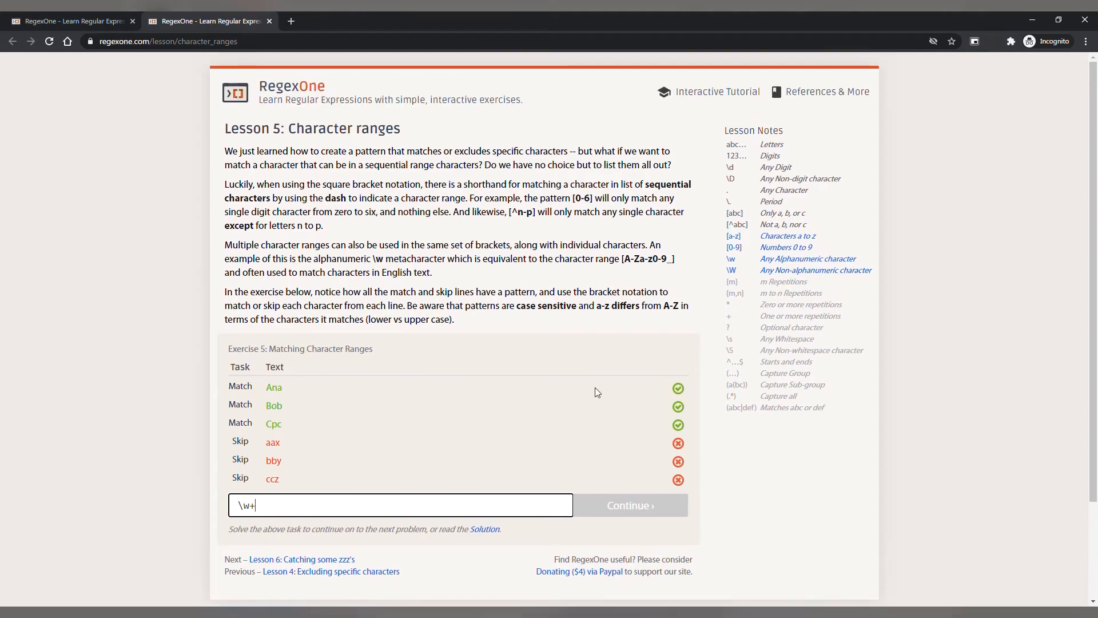
key("ctrl+a")
key("BackSpace")
left_click(950, 434)
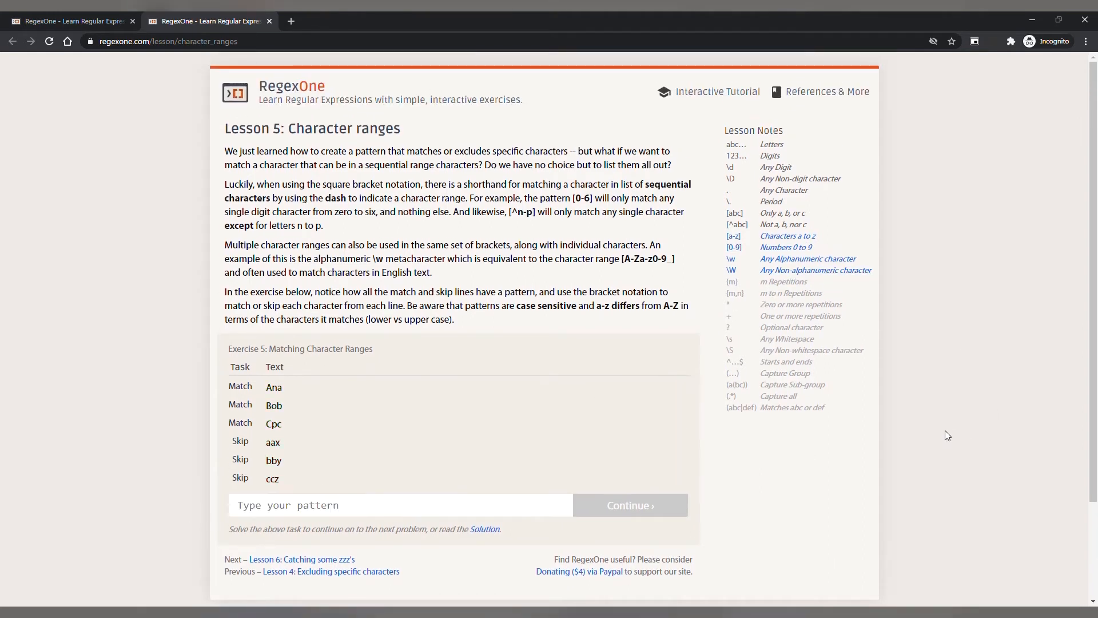
Open the Any Digit lesson and test the pattern "\d+" in its Matching Digits exercise
left_click(777, 171)
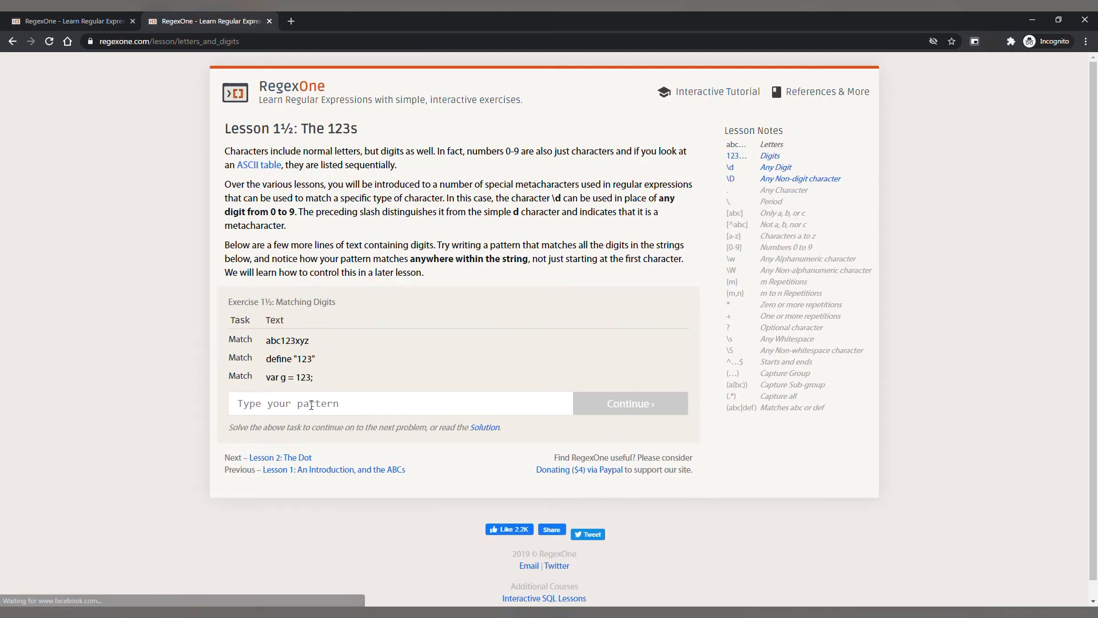
left_click(320, 405)
type("\\d+")
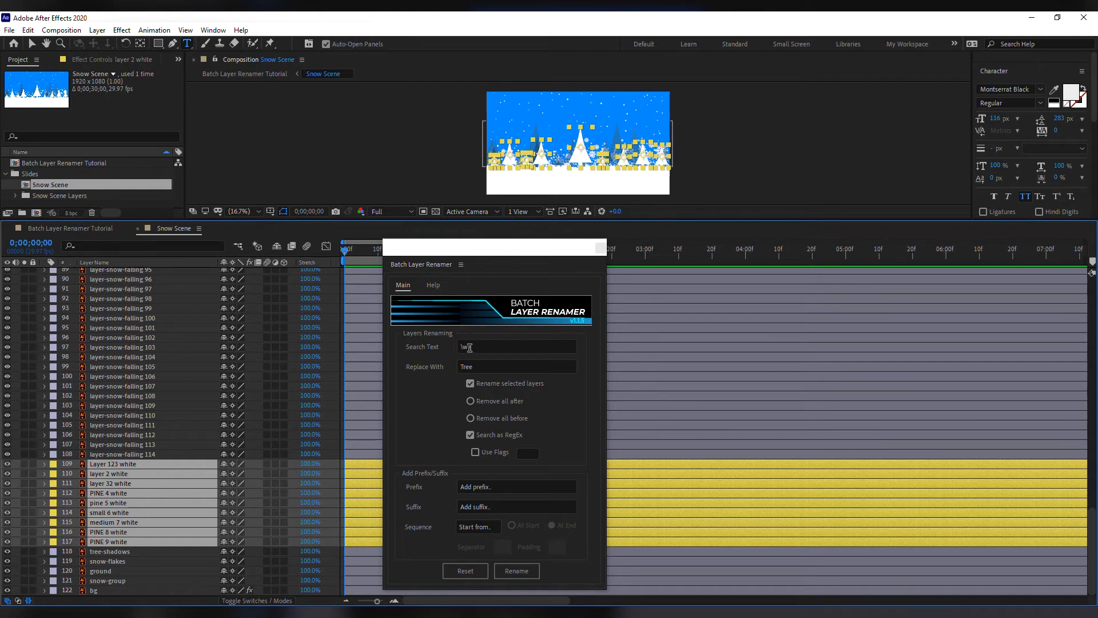
Try to strip the numbers from the selected tree layer names with a RegEx search for "\d+" and no replacement text
left_click(470, 572)
left_click(490, 436)
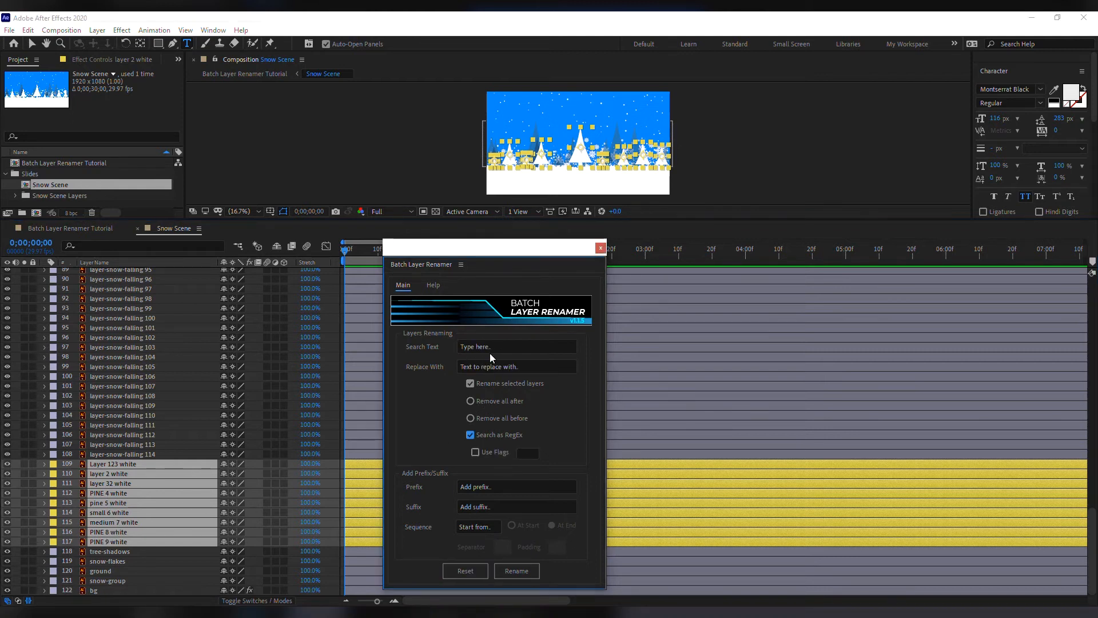
left_click(489, 349)
type("\\d+")
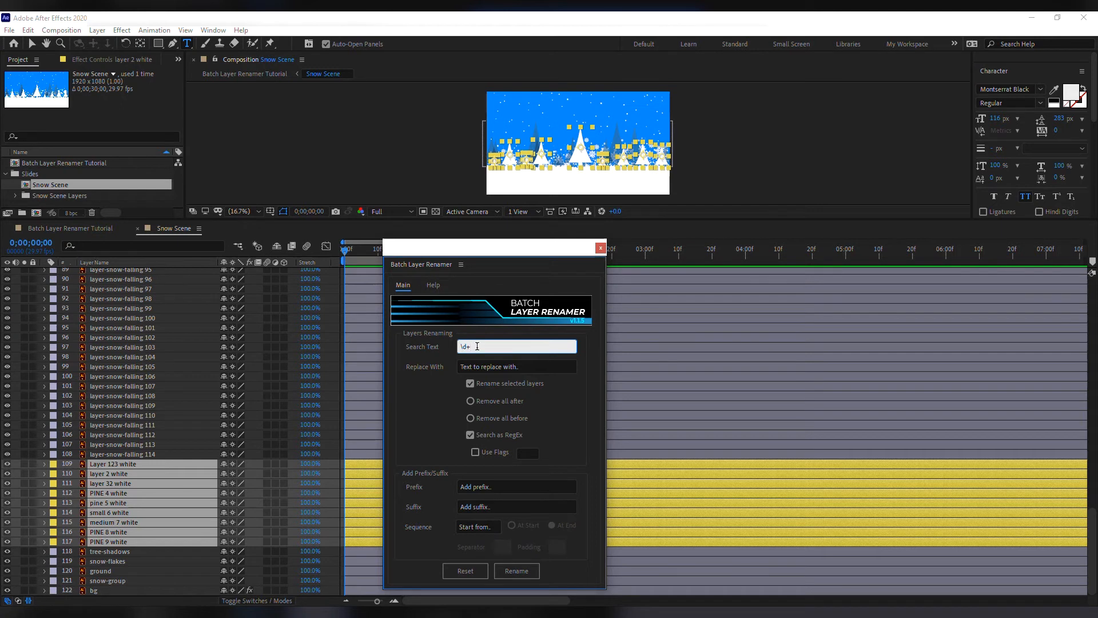
left_click(515, 570)
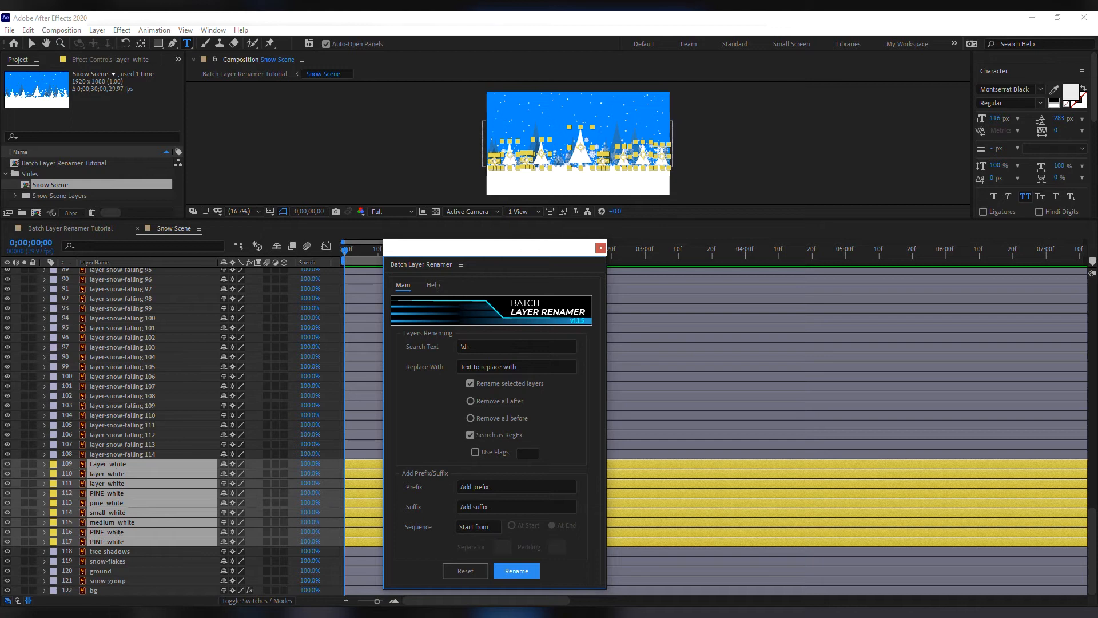
left_click(218, 413)
key("ctrl+z")
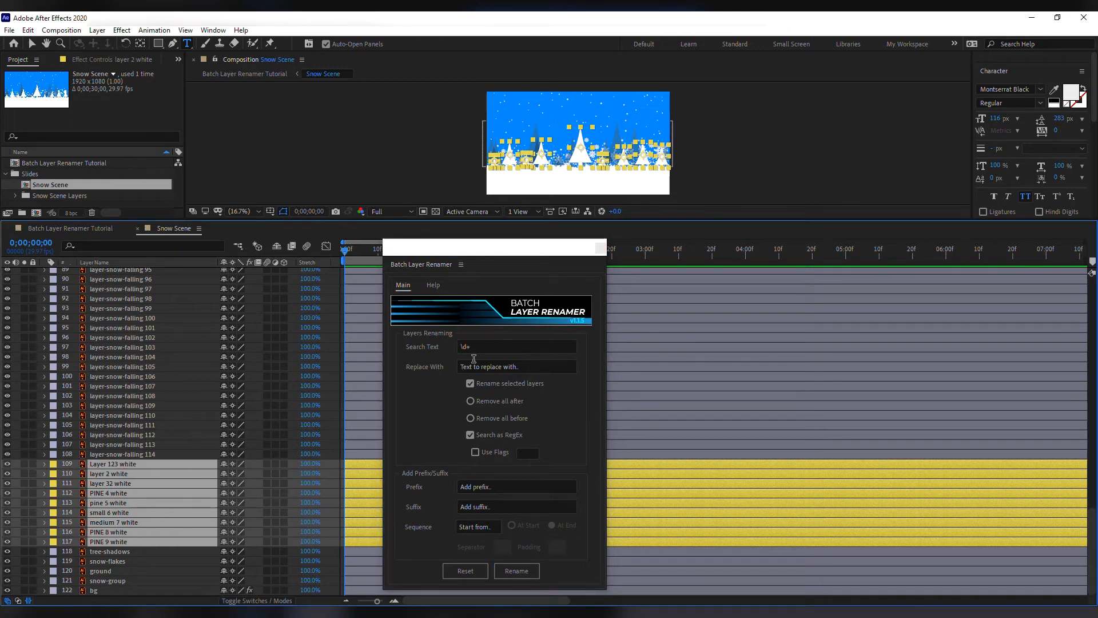
left_click(493, 348)
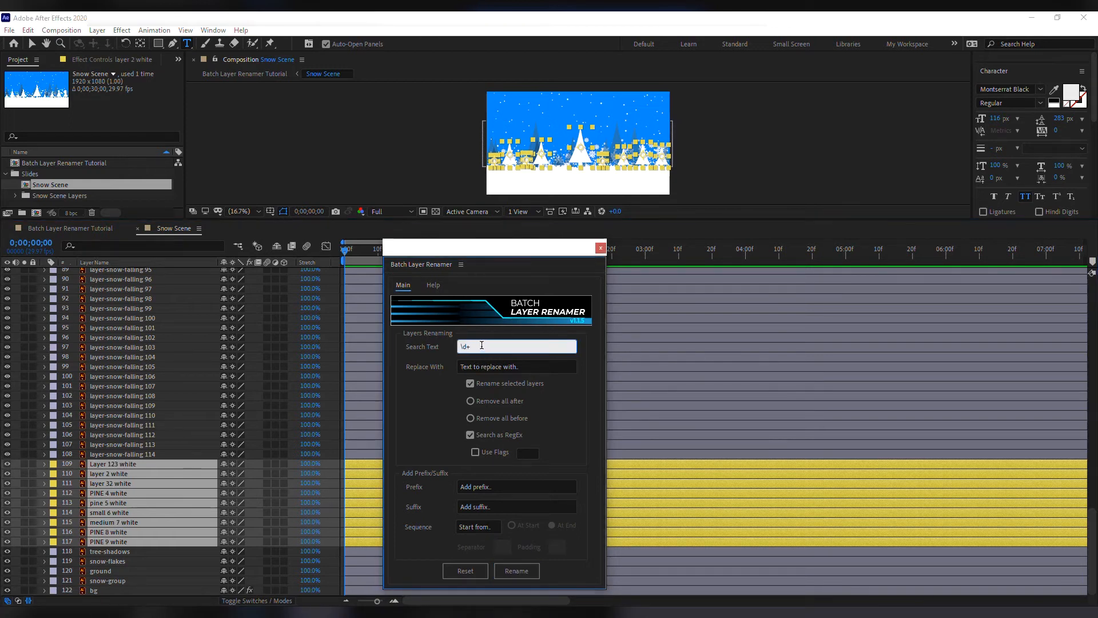
left_click(518, 570)
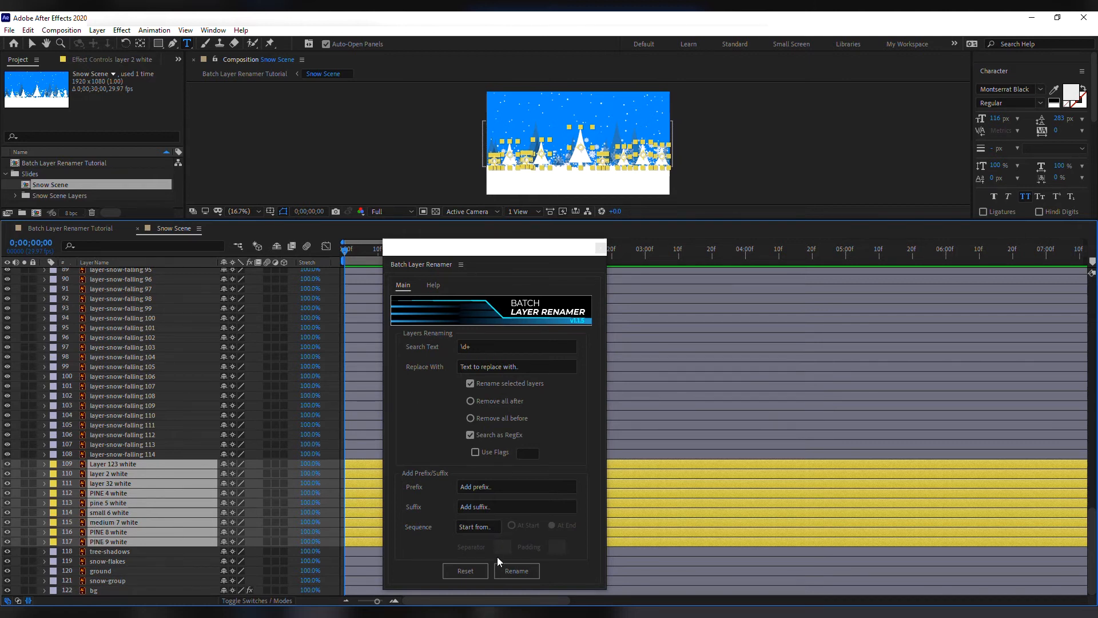
Try to replace "pine" with "tree" in the selected layer names using a RegEx search with the flag "i", starting from reset settings
left_click(466, 571)
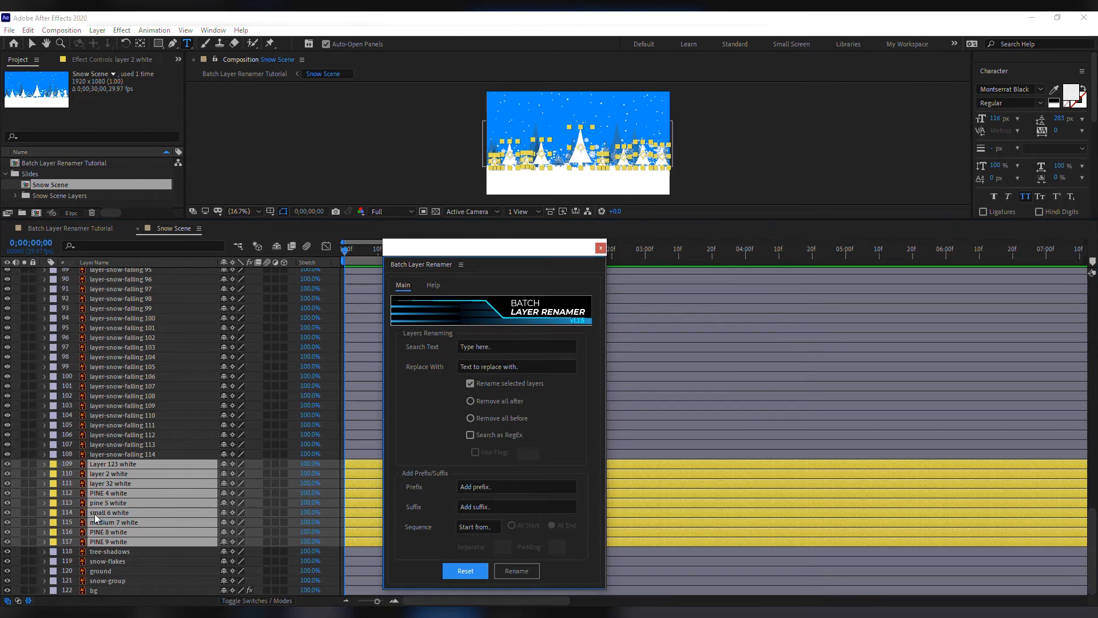
left_click(490, 348)
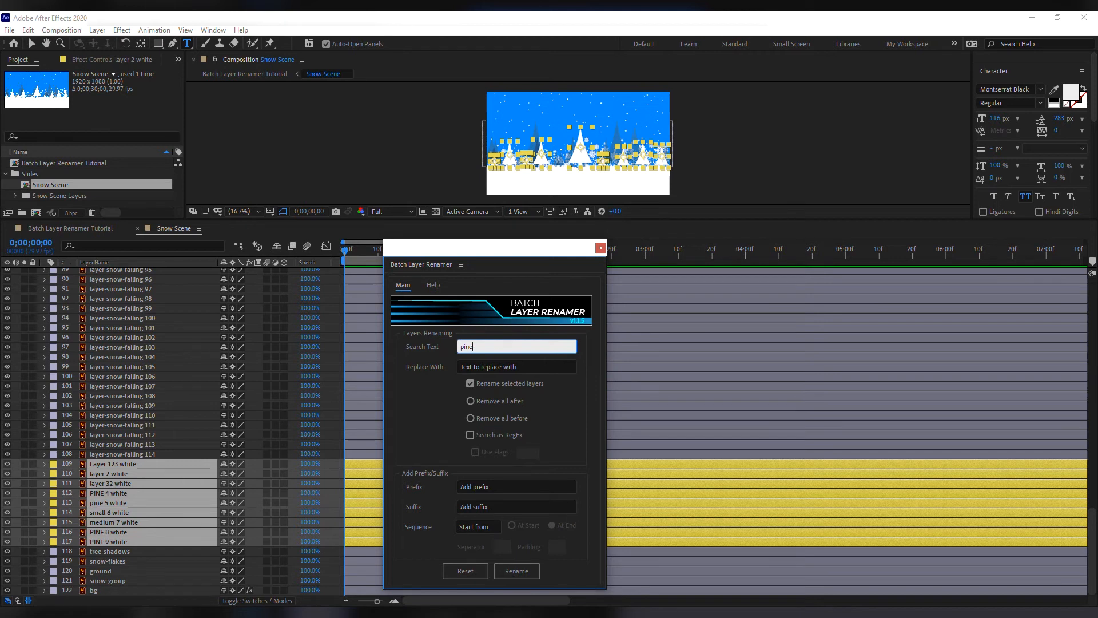
left_click(497, 435)
left_click(531, 455)
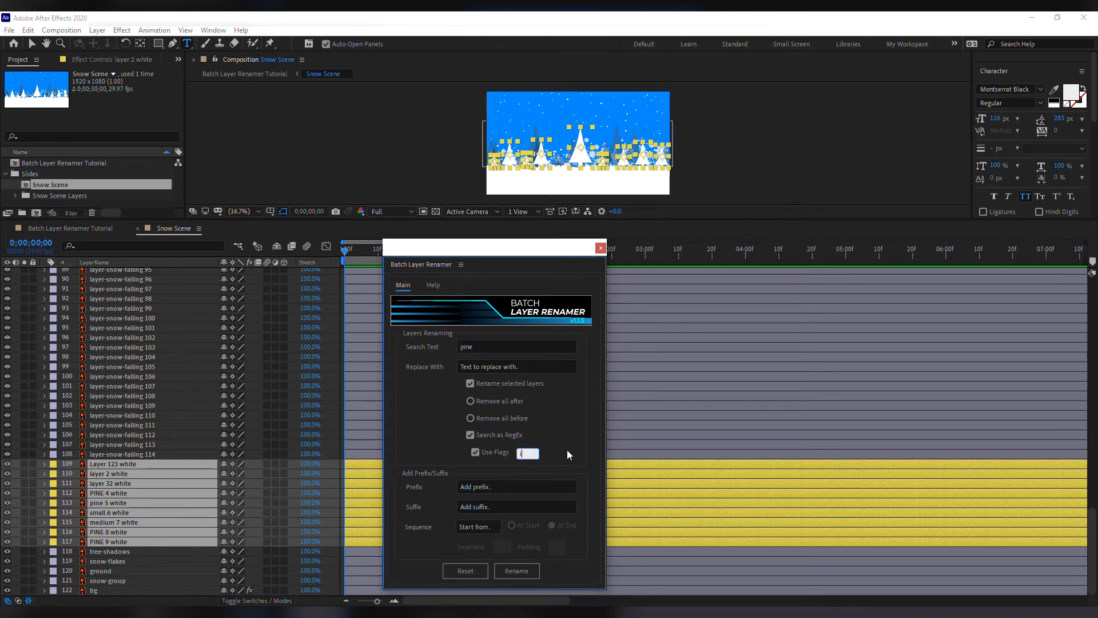
left_click(503, 366)
type("tree")
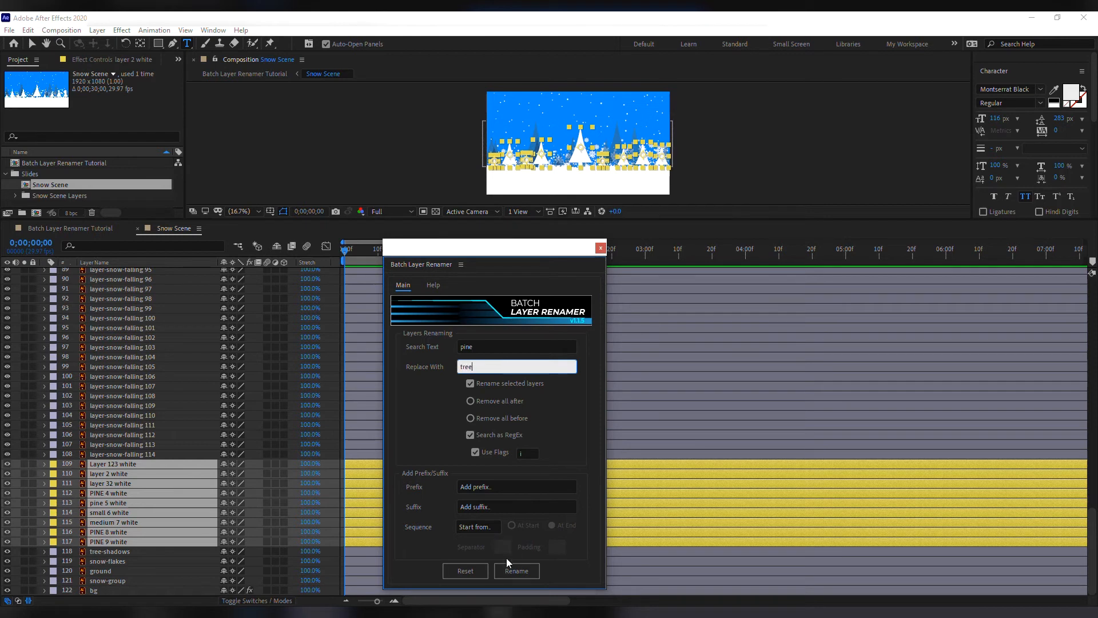
left_click(523, 575)
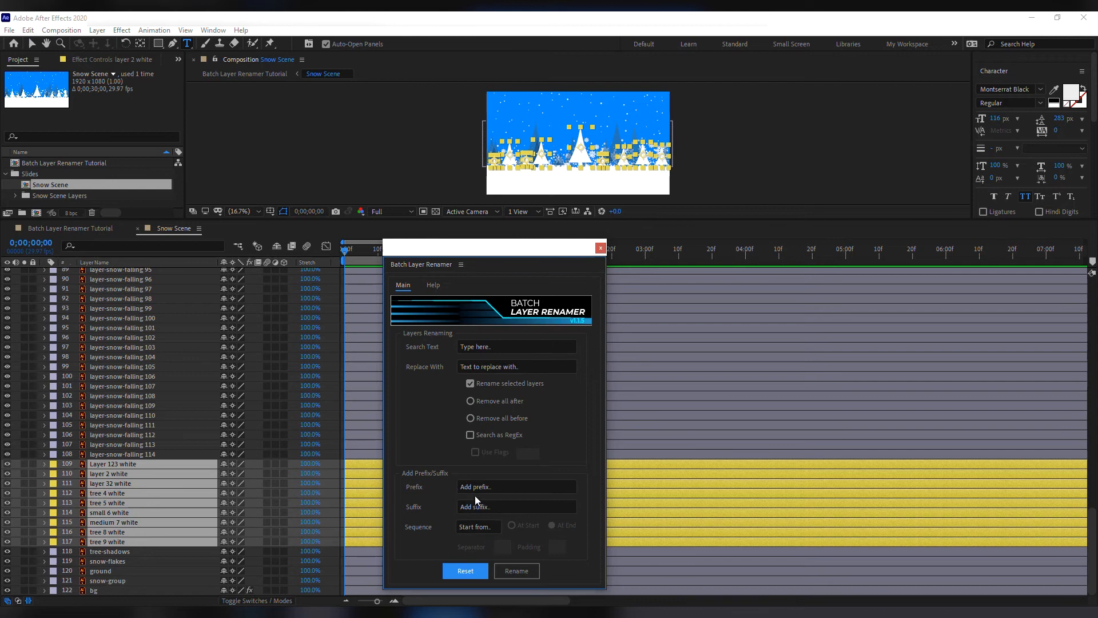
left_click(482, 482)
left_click(477, 506)
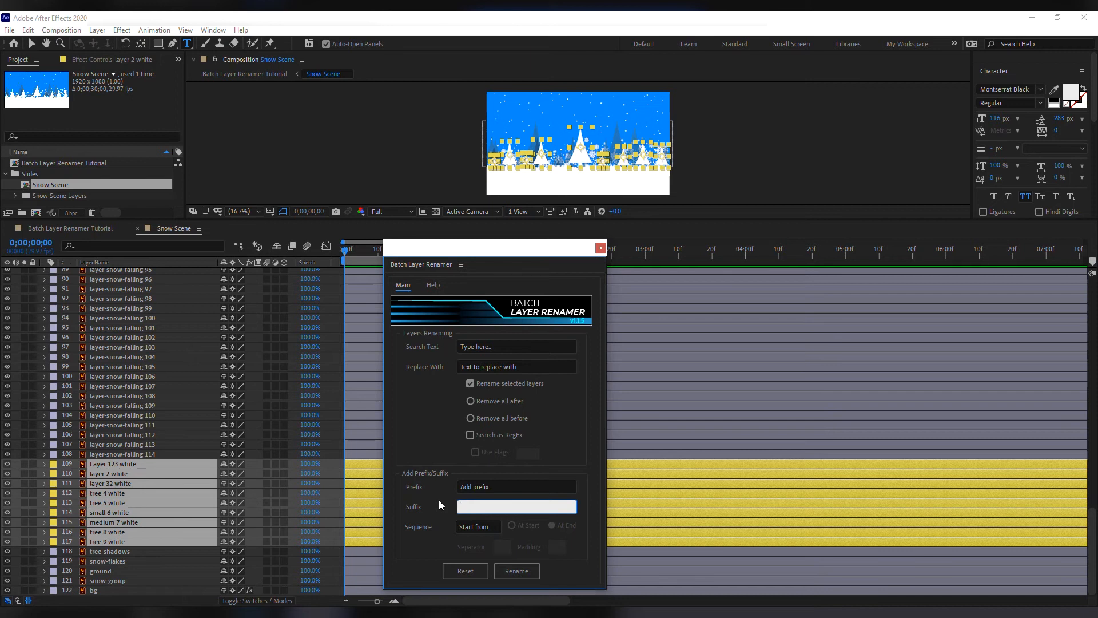
left_click(438, 500)
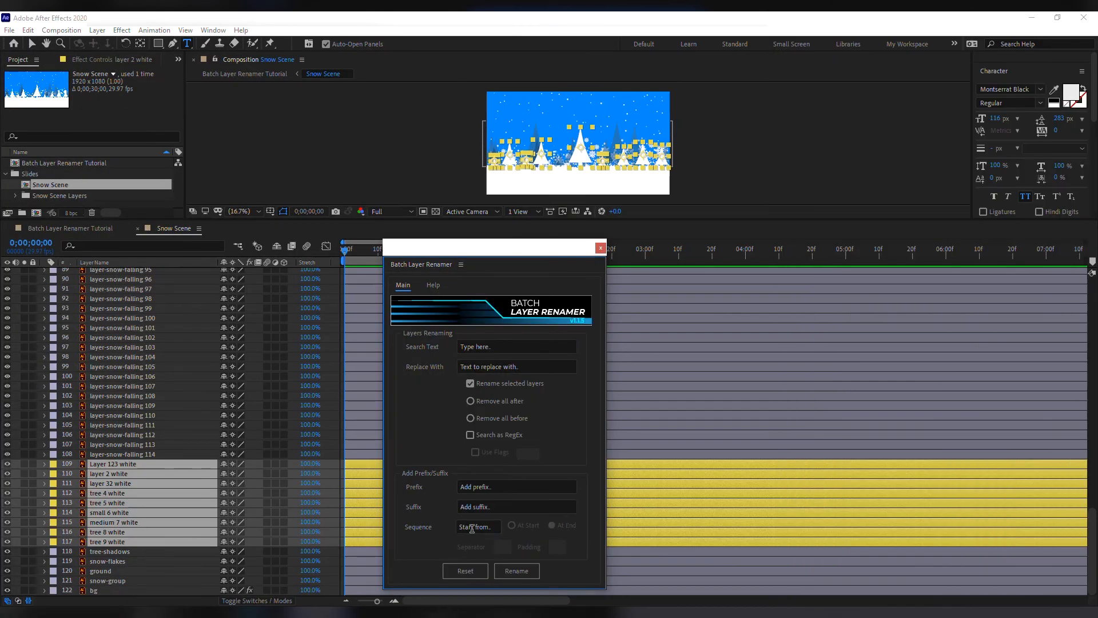
left_click(472, 529)
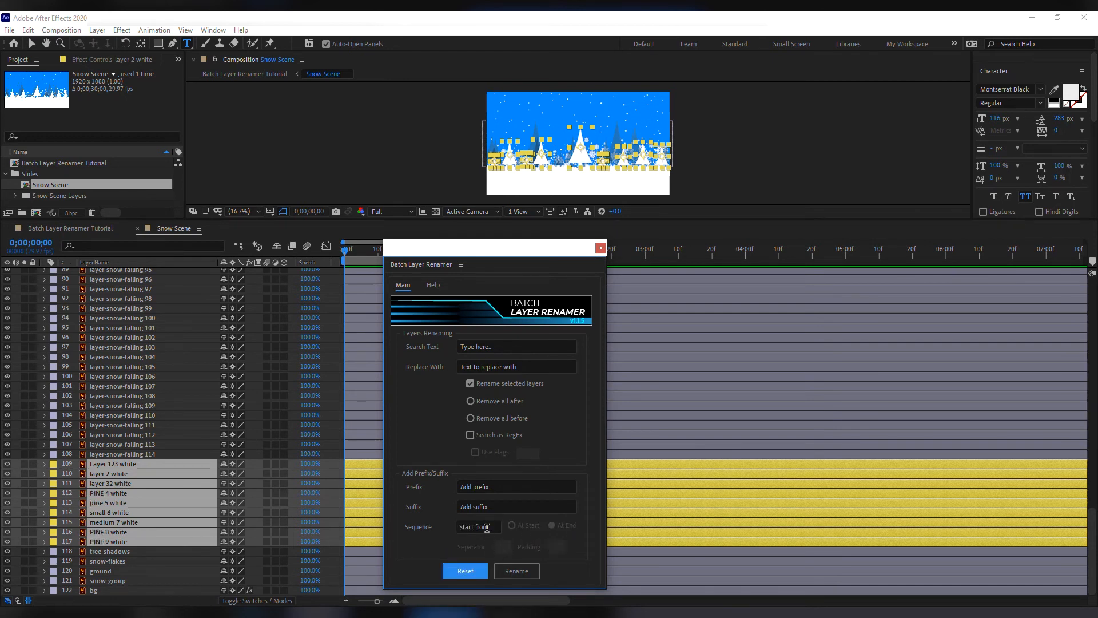
Try to number the selected tree layers from 4 at the start of their names, with separator "-" and padding 3
left_click(487, 527)
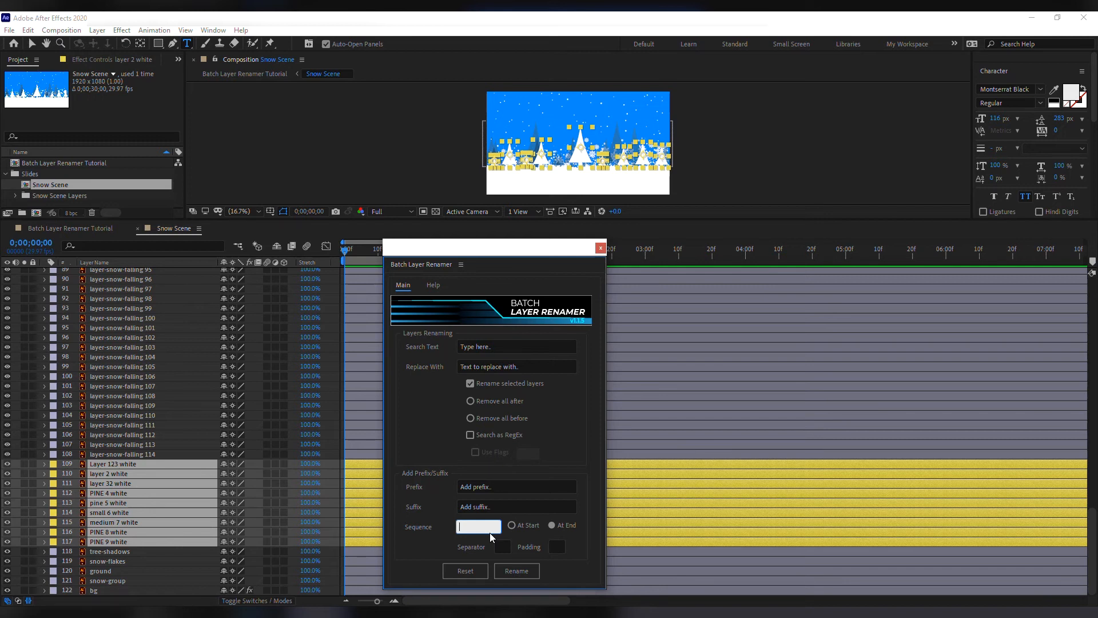
type("4")
left_click(513, 526)
left_click(502, 547)
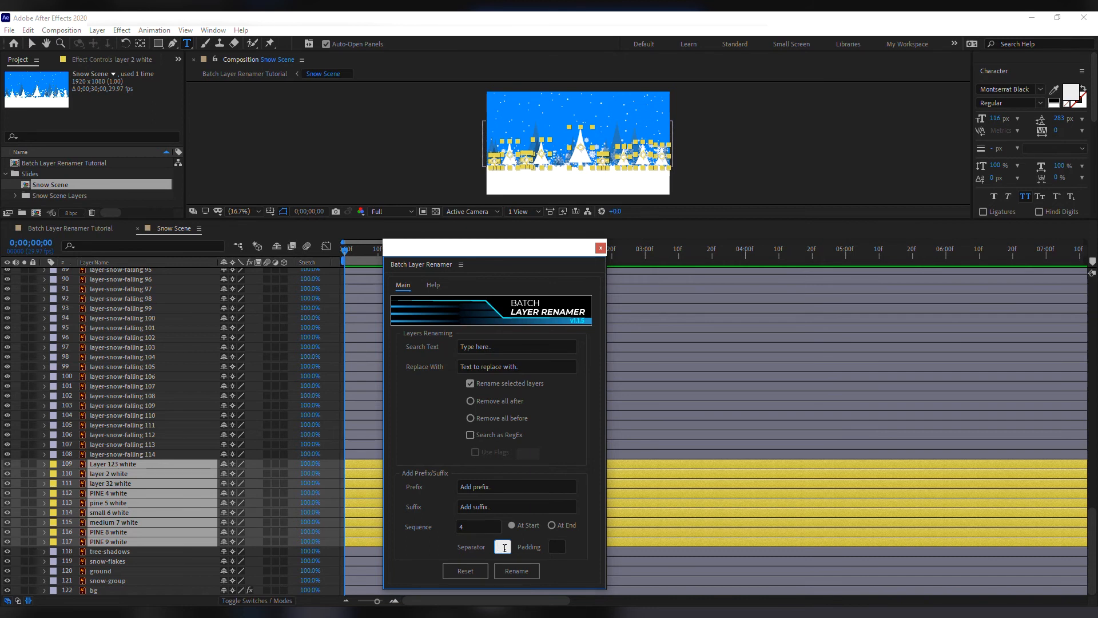
left_click(559, 545)
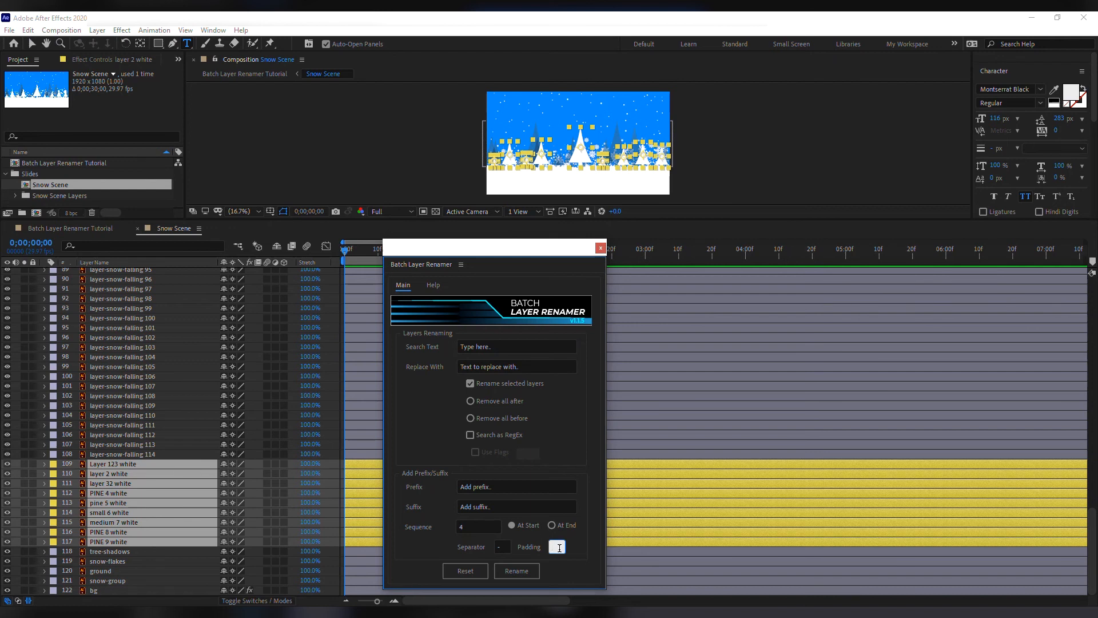
left_click(532, 570)
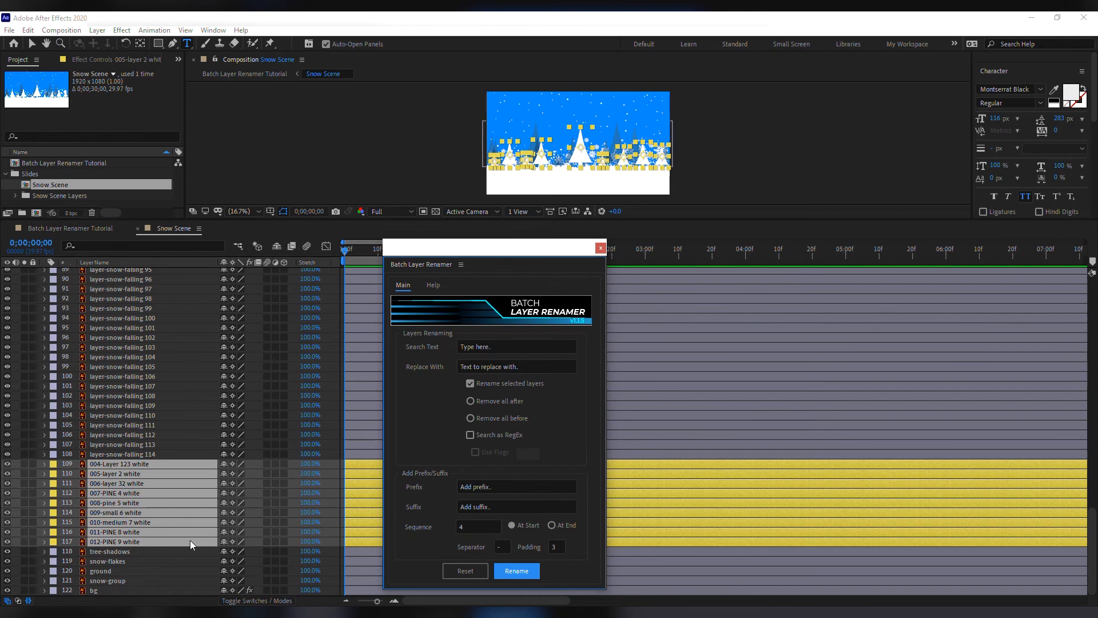
Reset the renamer and set up a RegEx search for "\d+" with replacement text "tree" and Remove all after enabled
left_click(466, 572)
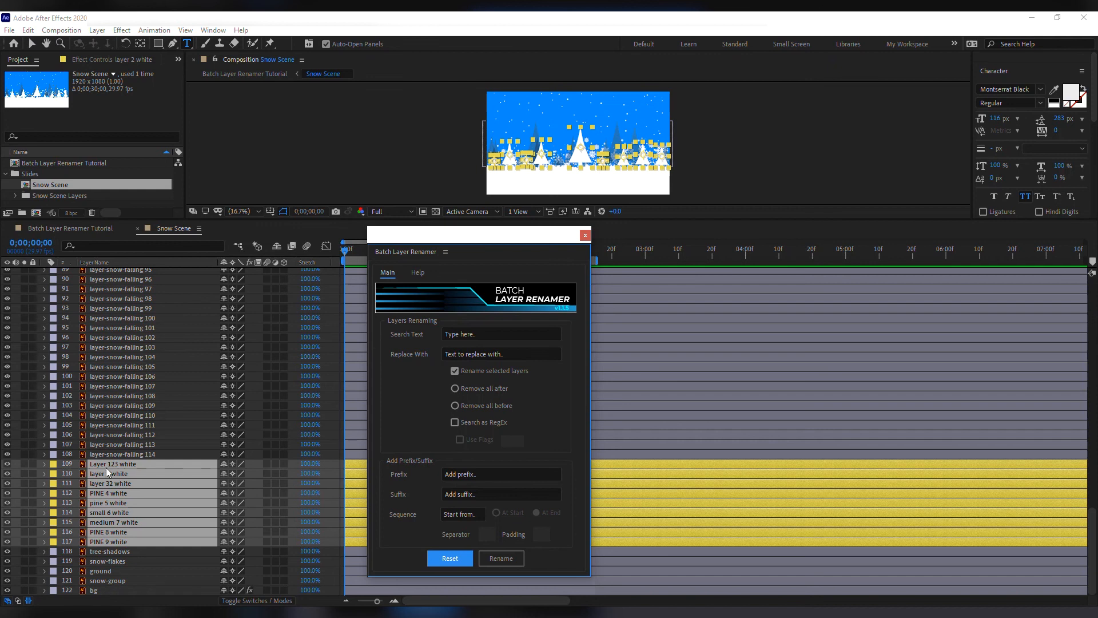
left_click(541, 332)
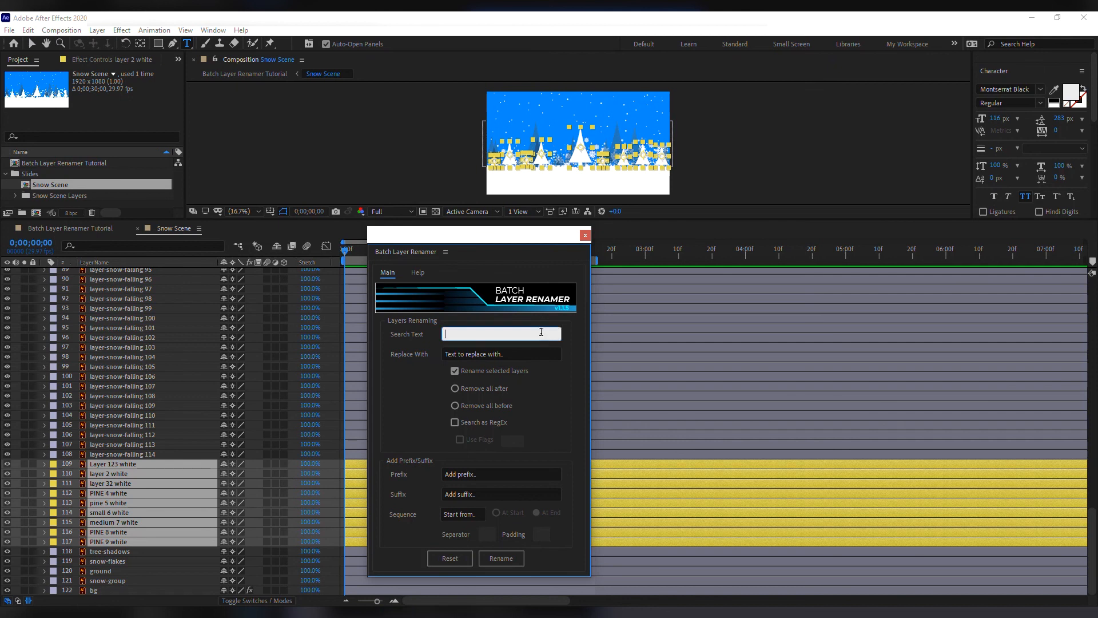
type("\\d+")
key("Tab")
type("tree")
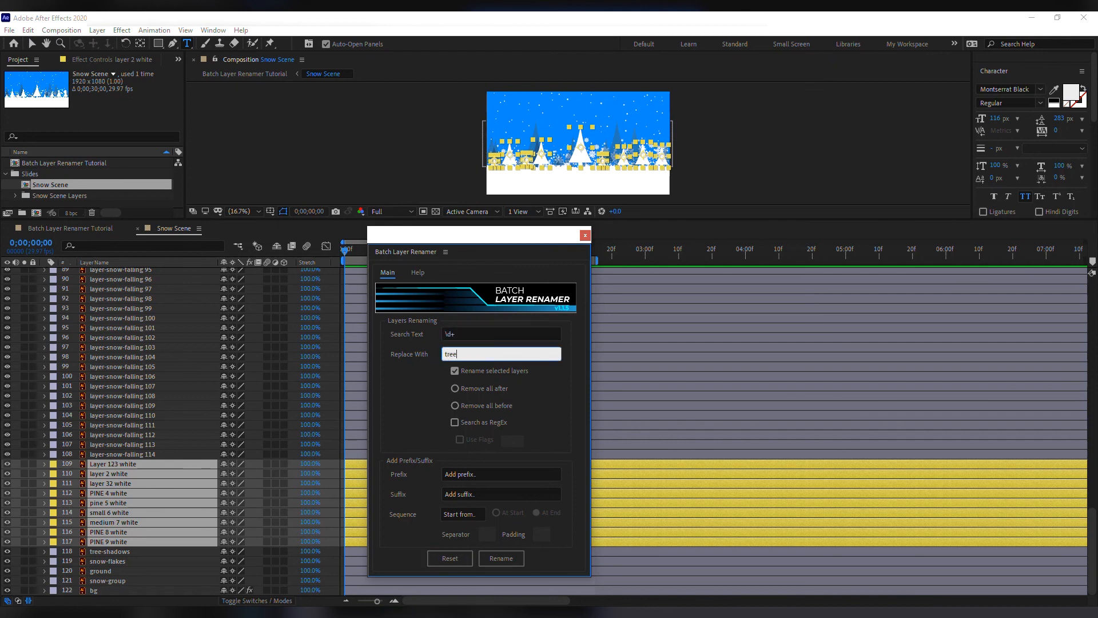
left_click(496, 425)
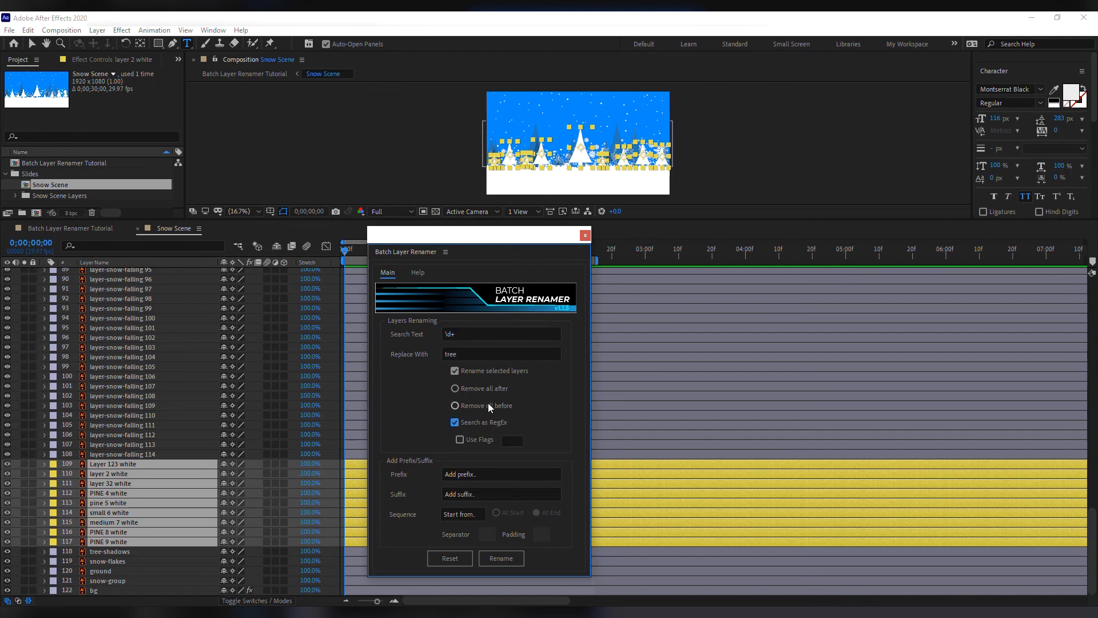
left_click(491, 388)
Set the prefix to "group1-" and the suffix to "-day" for the selected tree layers
left_click(475, 474)
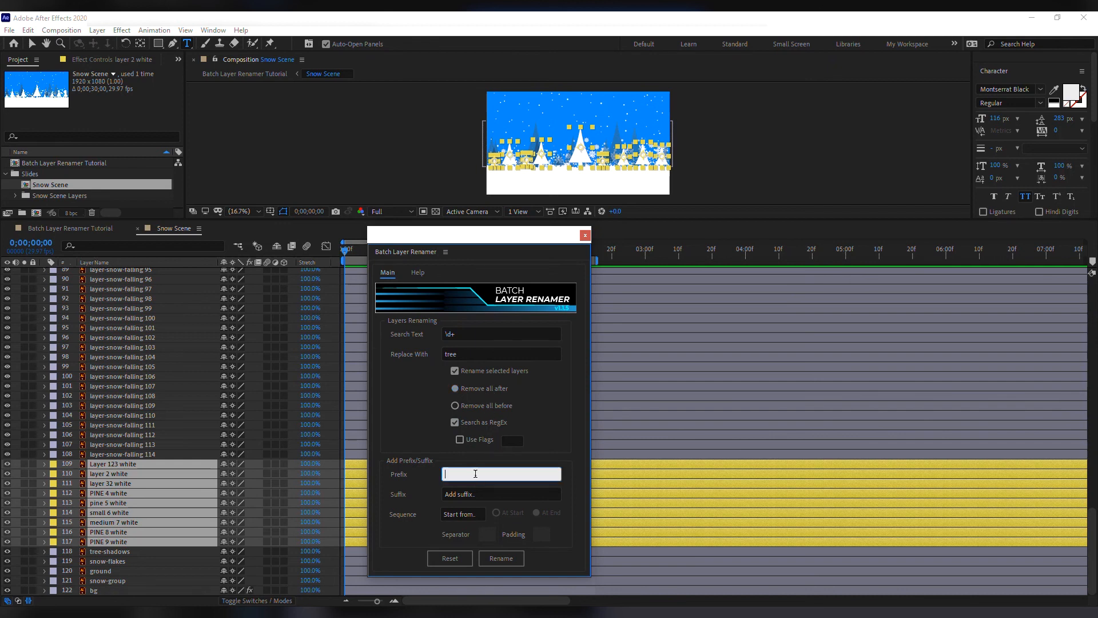
type("group1-")
left_click(491, 495)
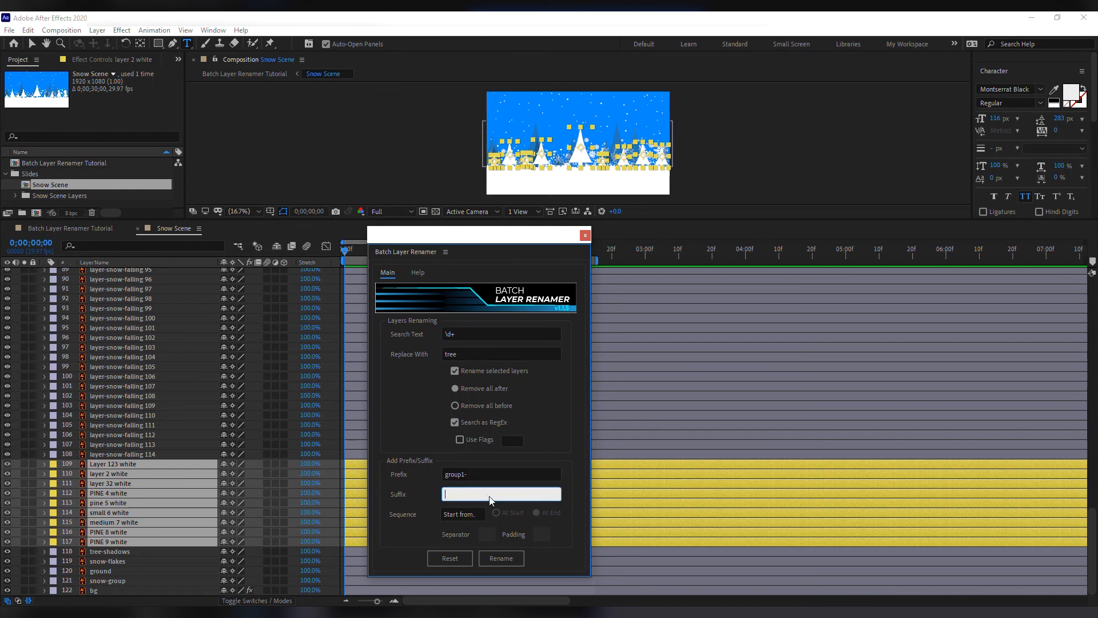
type("-cay")
Add a sequence from 1 at the start with separator ")" and padding 2, and rename the selected tree layers
left_click(482, 513)
type("1")
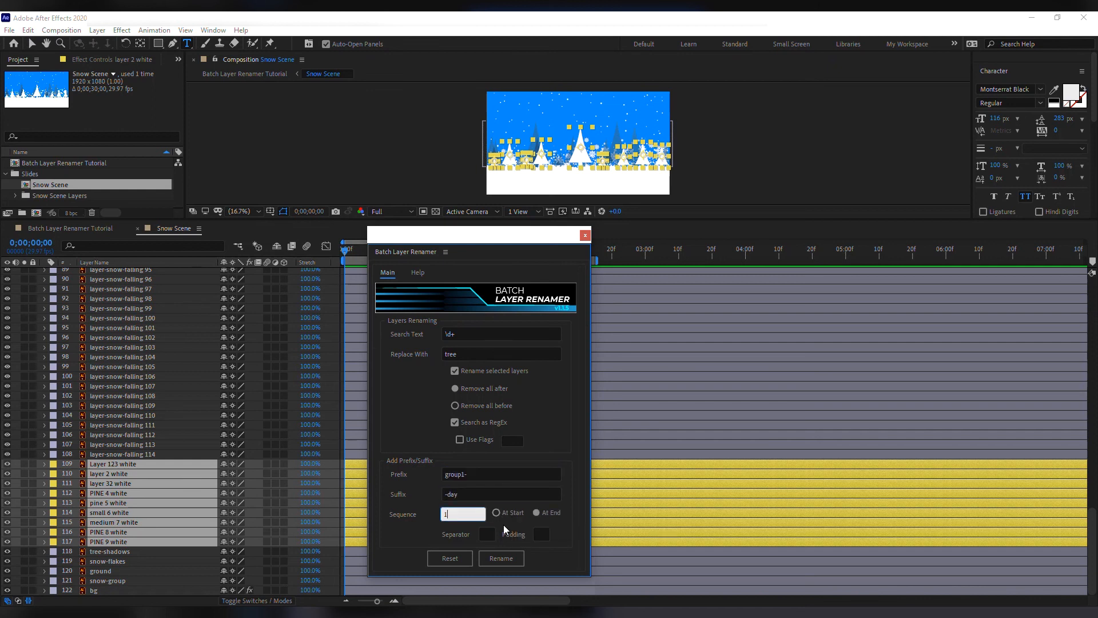
left_click(487, 534)
type(")")
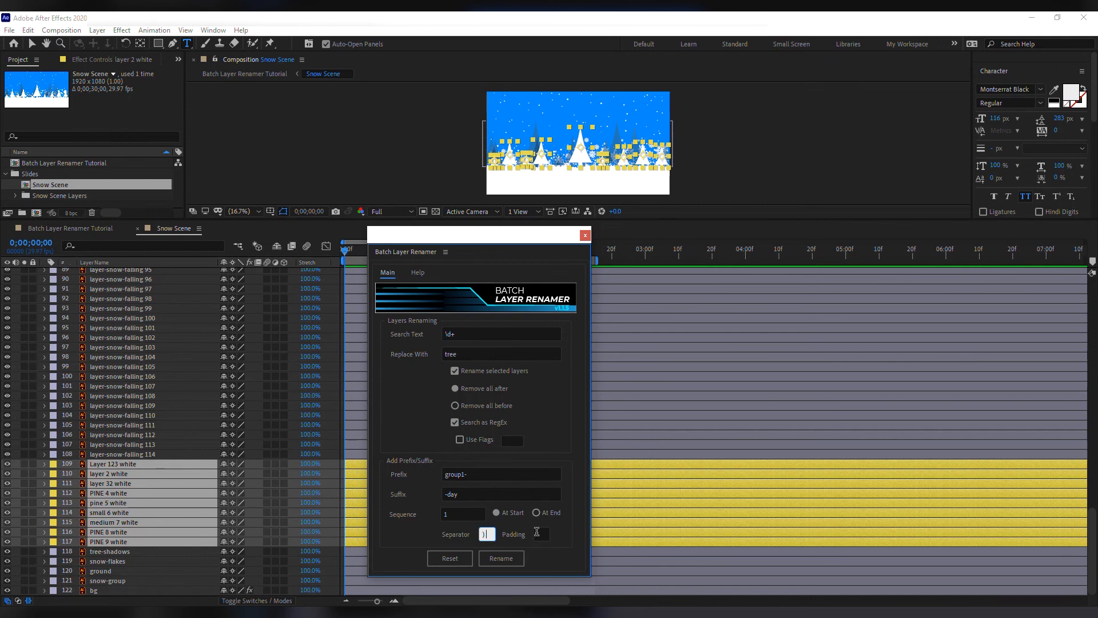
key("Tab")
type("2")
left_click(503, 559)
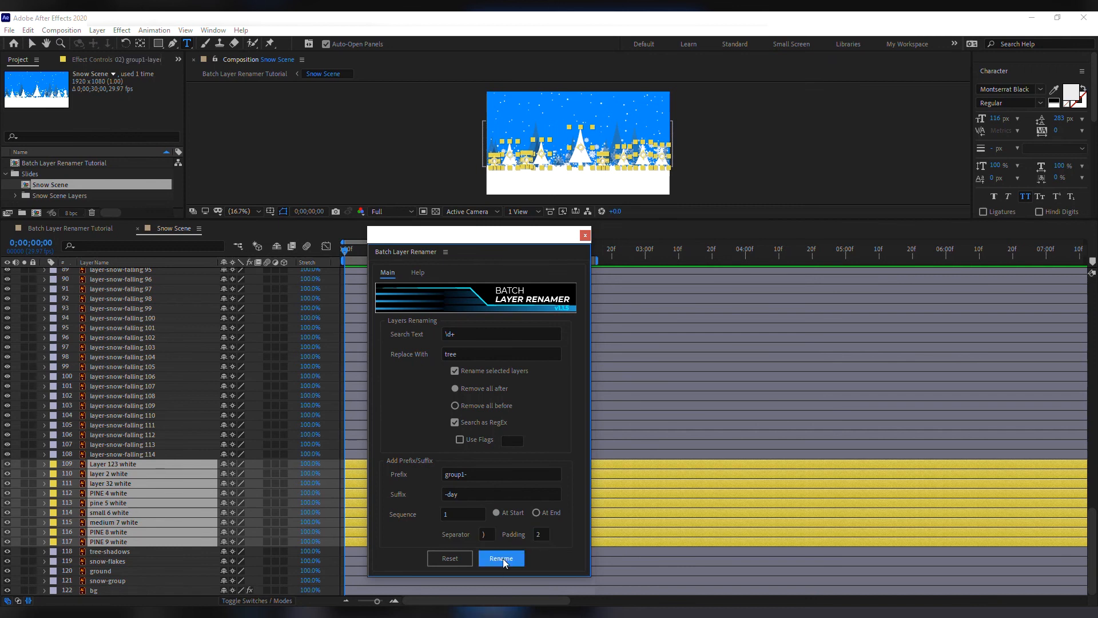